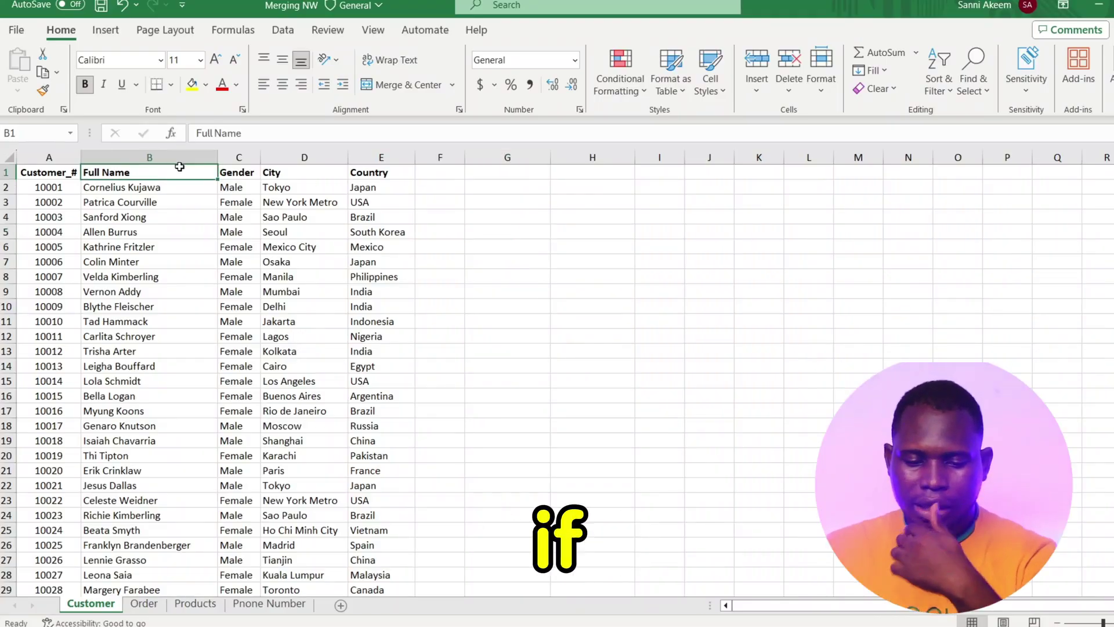
- Insert two blank columns before the Gender column, pushing Gender to column E
{"action": "left_click", "coordinate": [172, 158]}
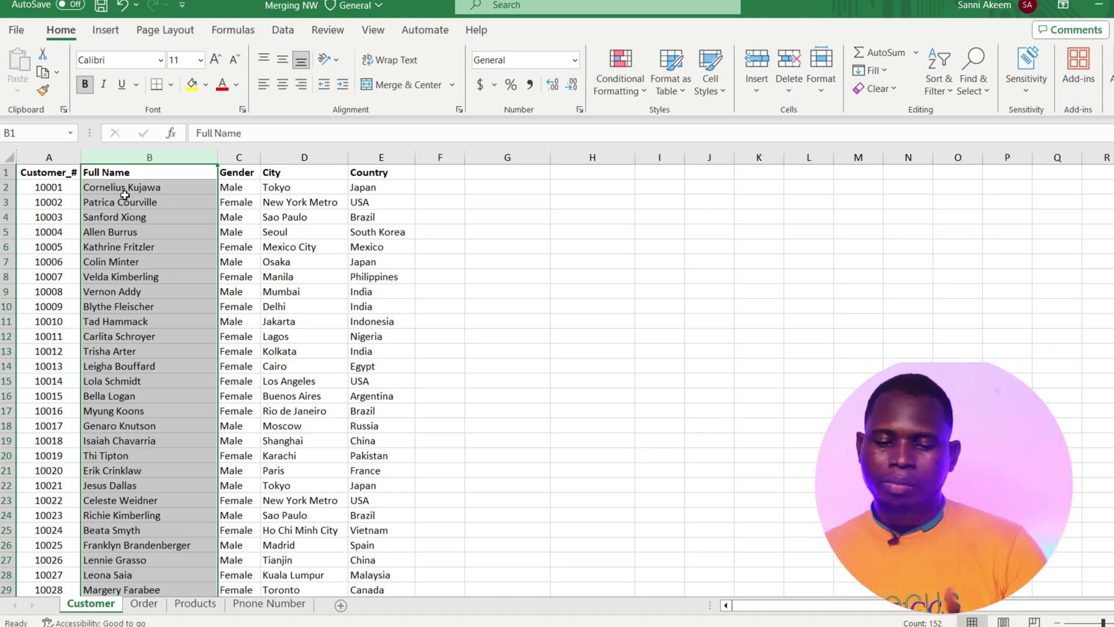
{"action": "left_click", "coordinate": [238, 158]}
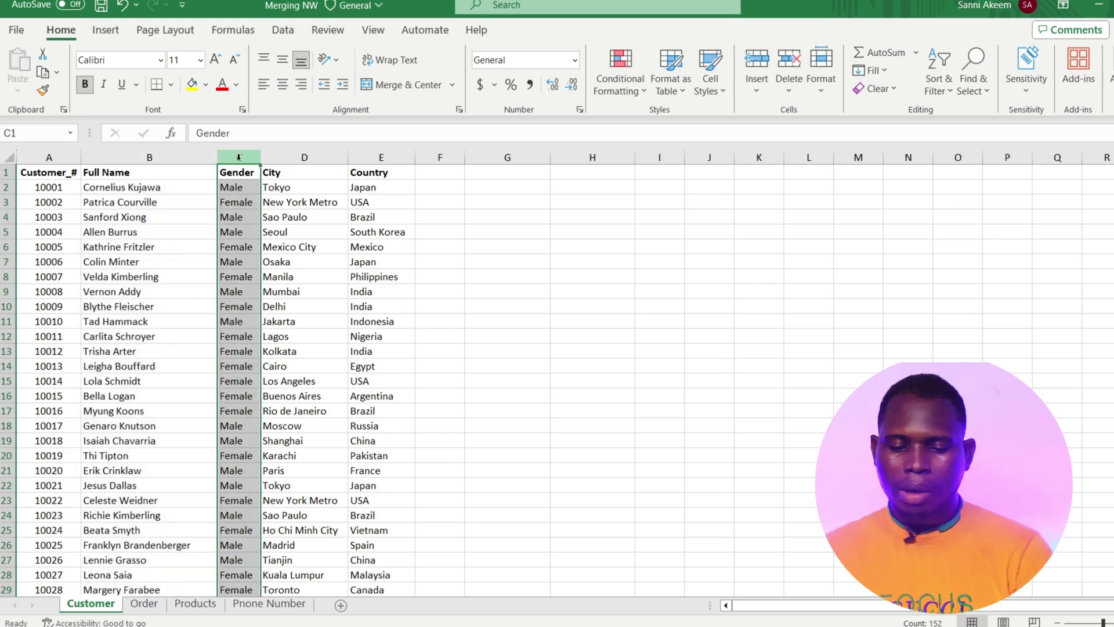
{"action": "right_click", "coordinate": [239, 159]}
{"action": "left_click", "coordinate": [279, 315]}
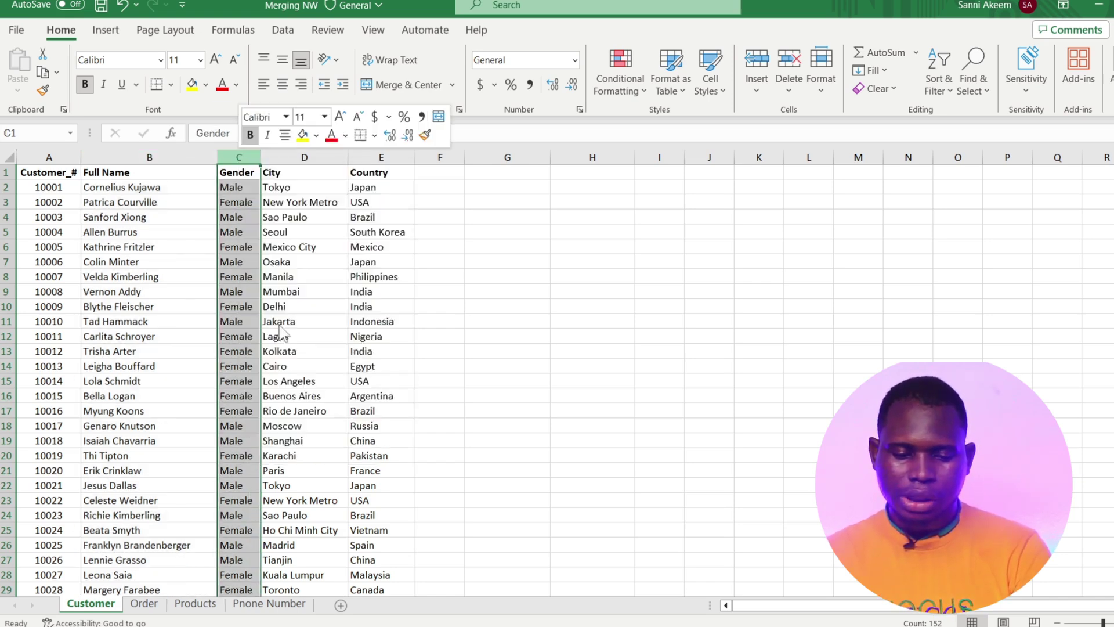
{"action": "left_click", "coordinate": [378, 157]}
{"action": "right_click", "coordinate": [380, 160]}
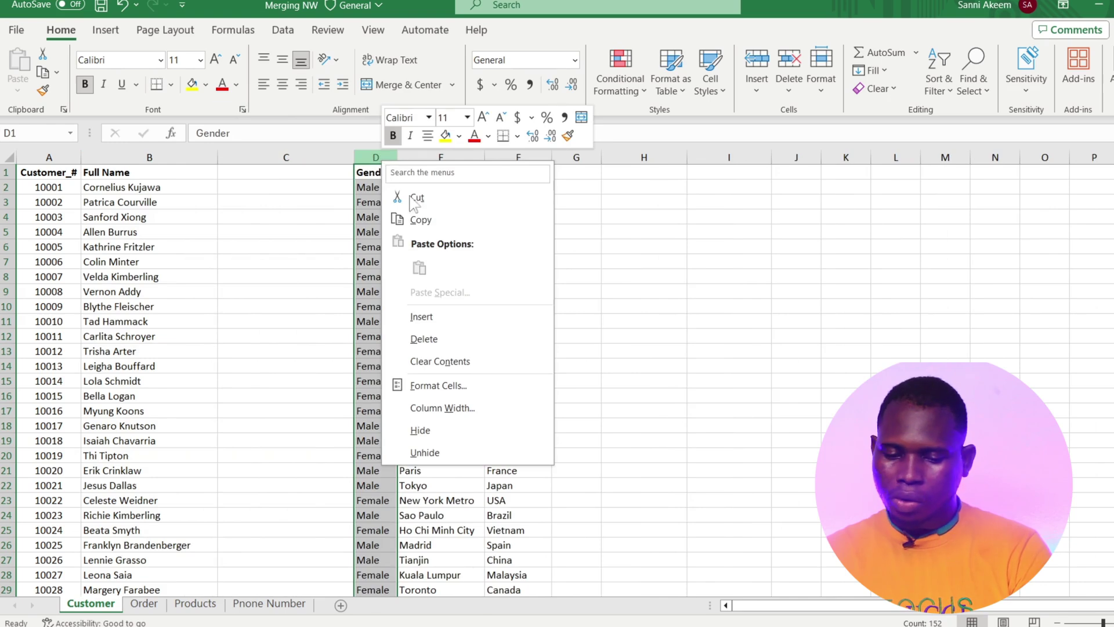
{"action": "left_click", "coordinate": [442, 315]}
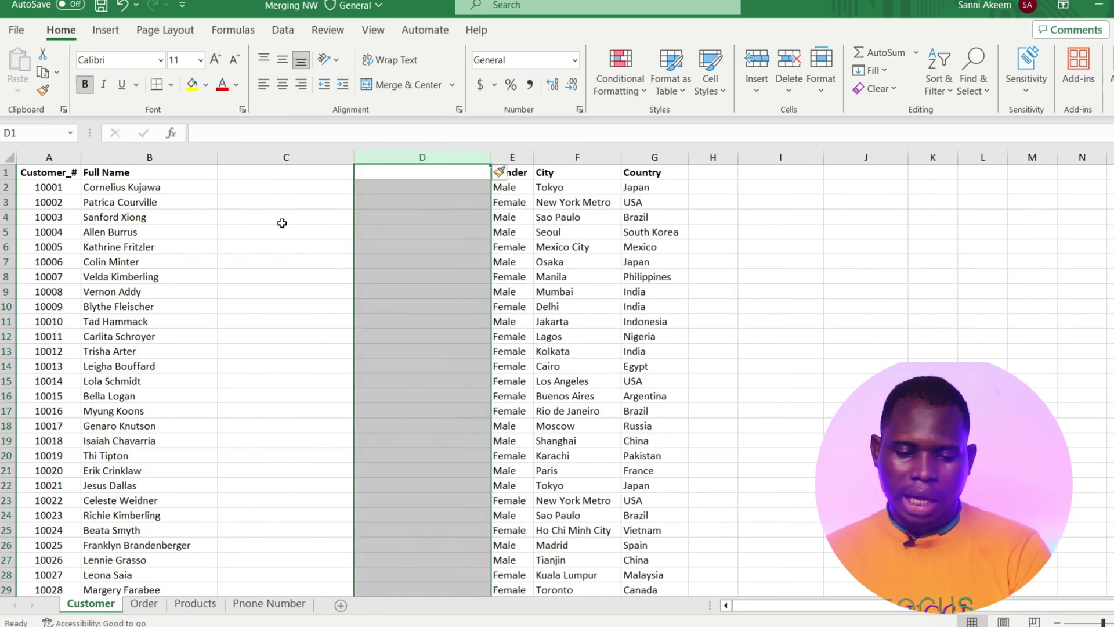
- Enter the headers 'Frist Name' in C1 and 'Last Name' in D1
{"action": "left_click", "coordinate": [247, 174]}
{"action": "type", "text": "Frist"}
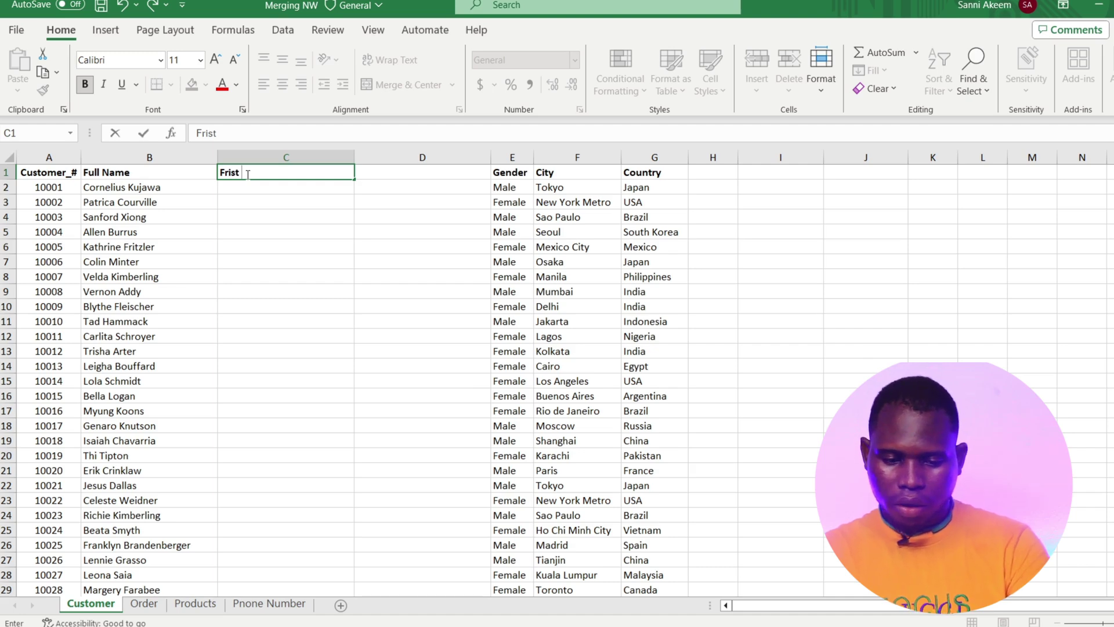
{"action": "type", "text": " Nam"}
{"action": "key", "text": "BackSpace"}
{"action": "key", "text": "BackSpace"}
{"action": "key", "text": "BackSpace"}
{"action": "key", "text": "BackSpace"}
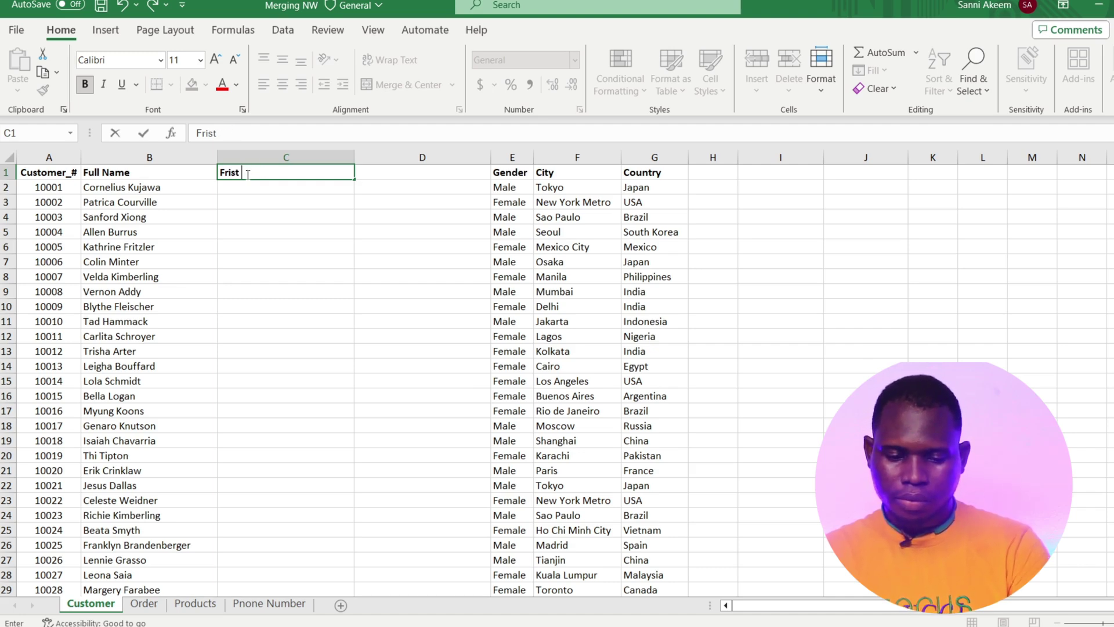
{"action": "type", "text": "Name"}
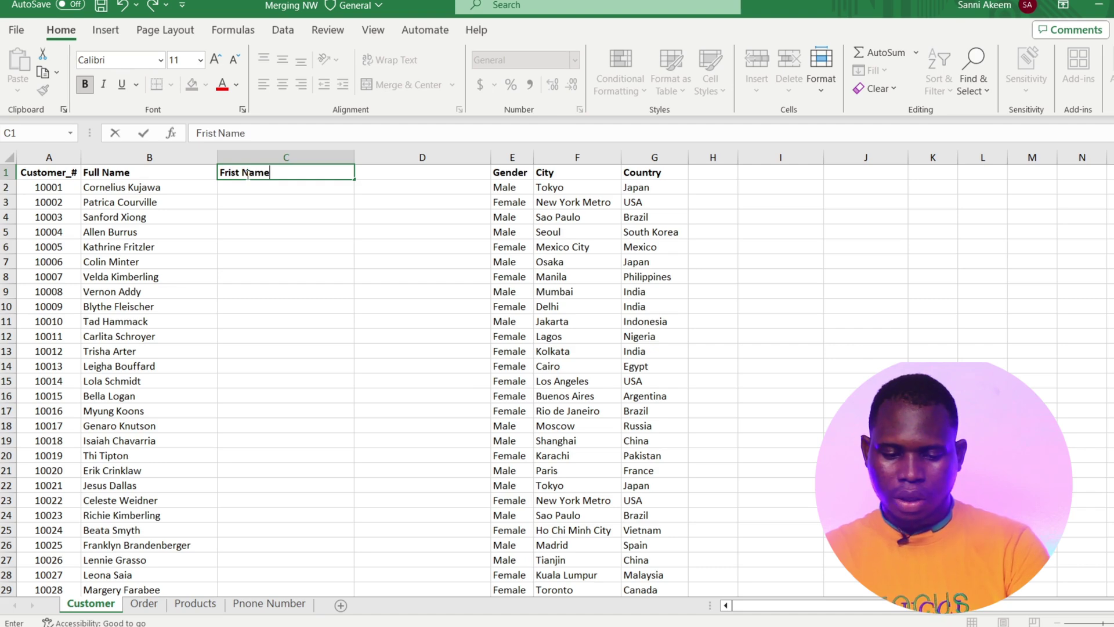
{"action": "key", "text": "Tab"}
{"action": "type", "text": "L"}
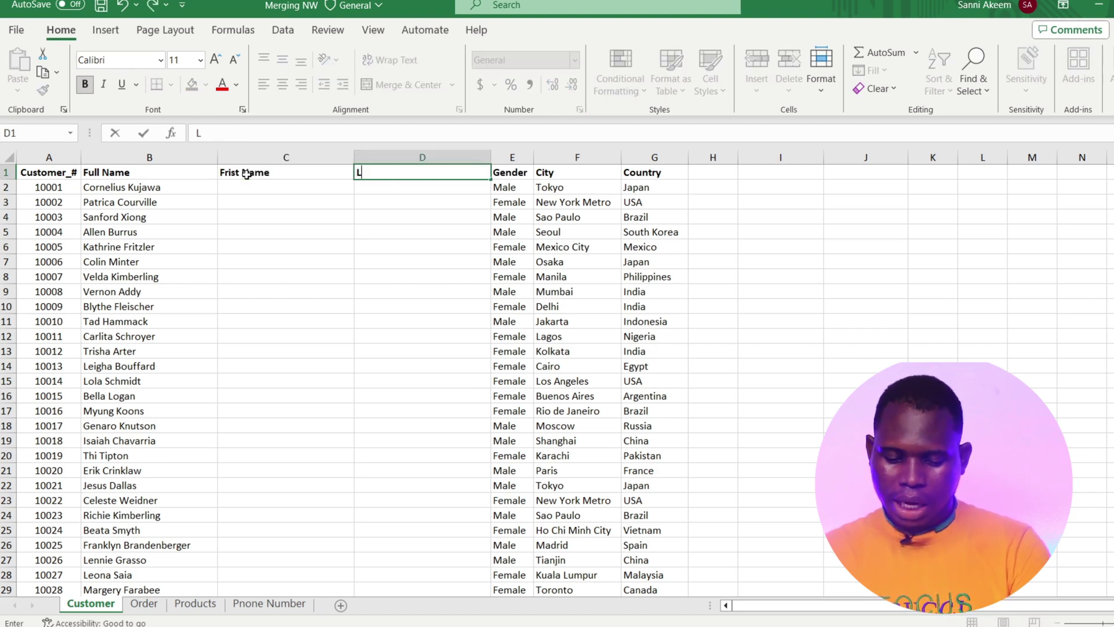
{"action": "type", "text": "ast Name"}
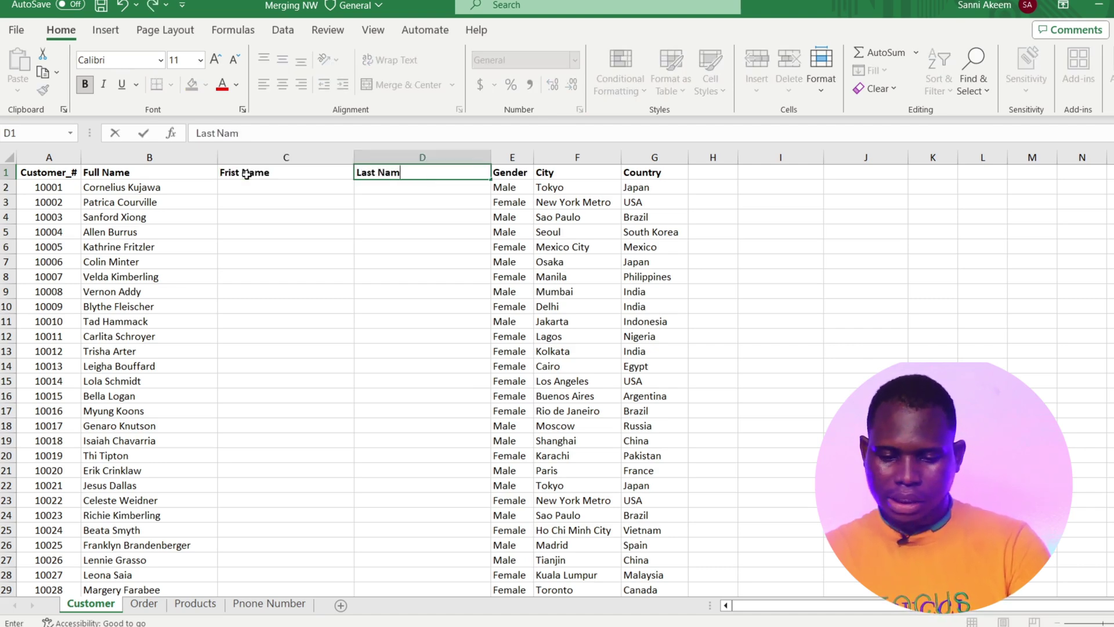
{"action": "left_click", "coordinate": [237, 183]}
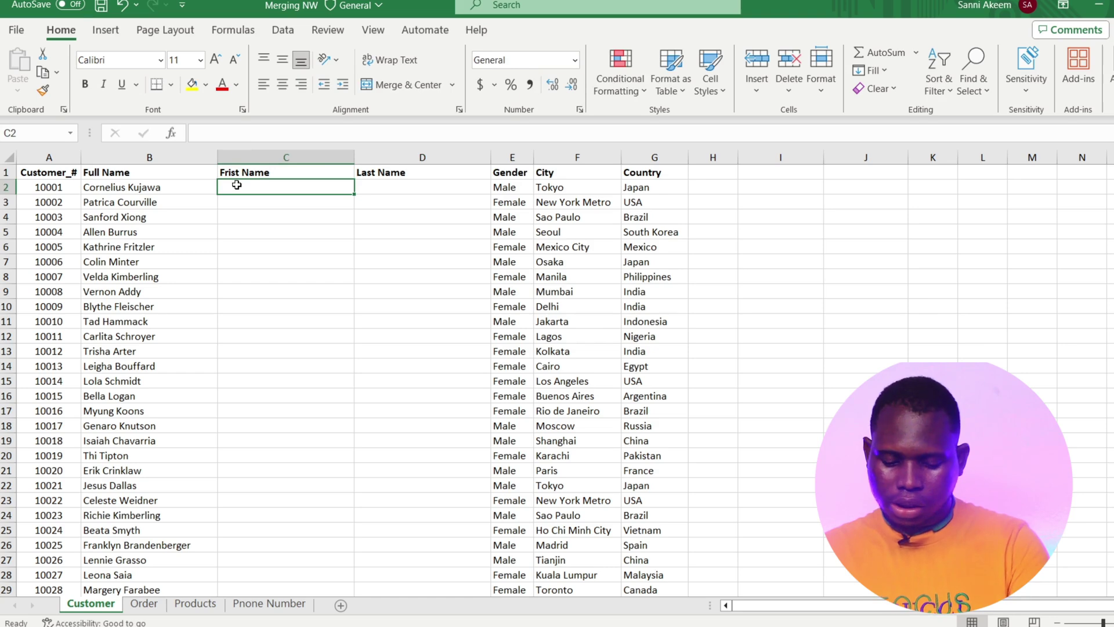
- Enter Cornelius in C2 and Flash Fill the first names down with Ctrl+E, then undo and redo it
{"action": "type", "text": "Corn"}
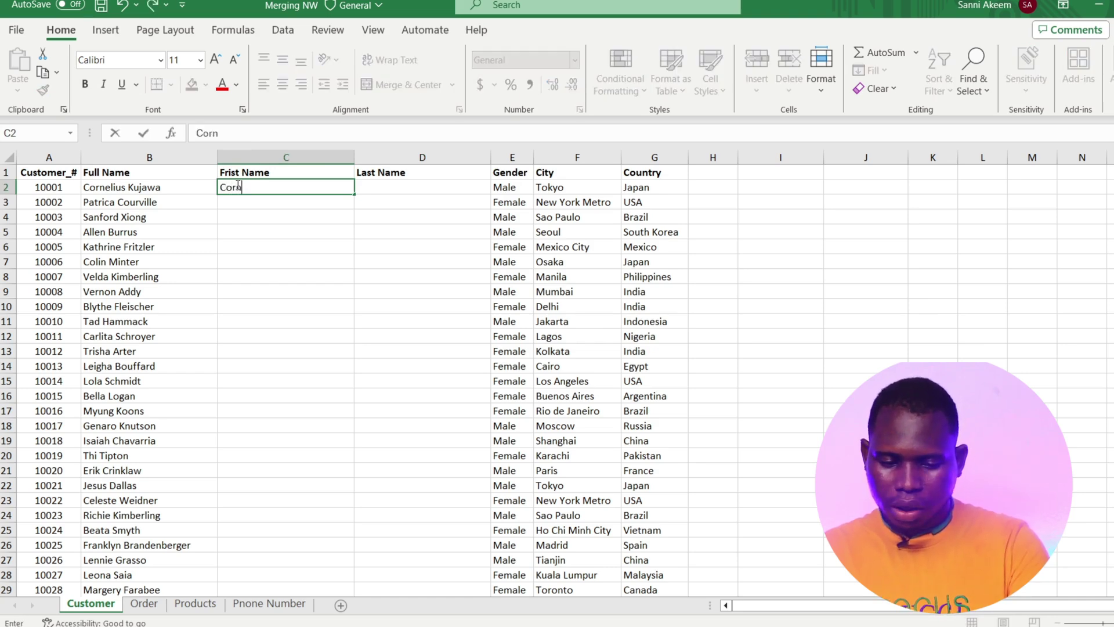
{"action": "type", "text": "elius"}
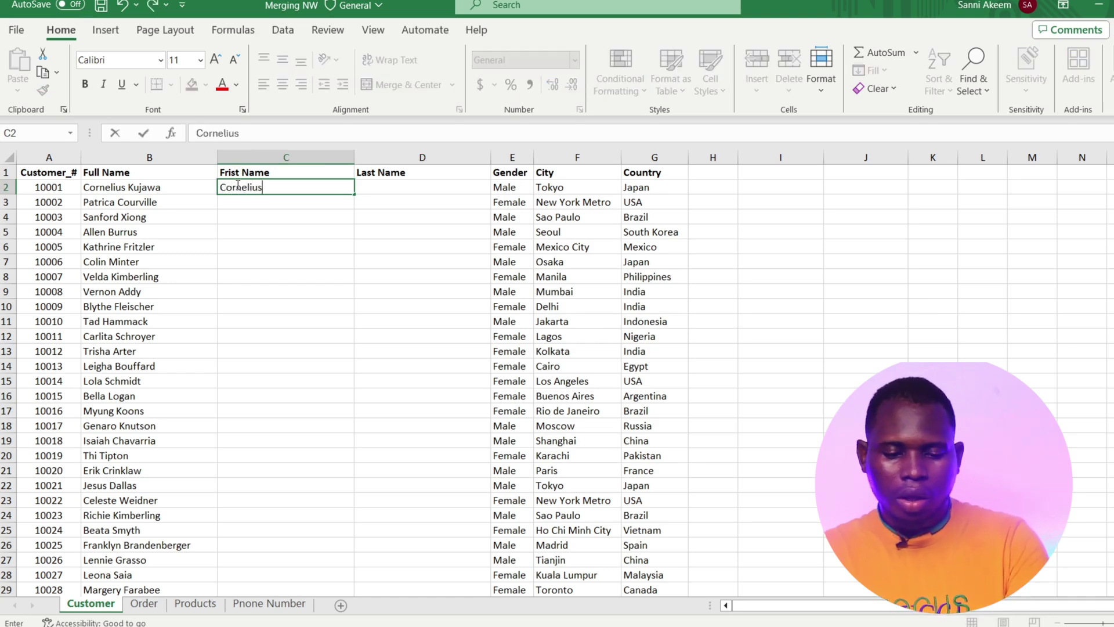
{"action": "left_click", "coordinate": [289, 231]}
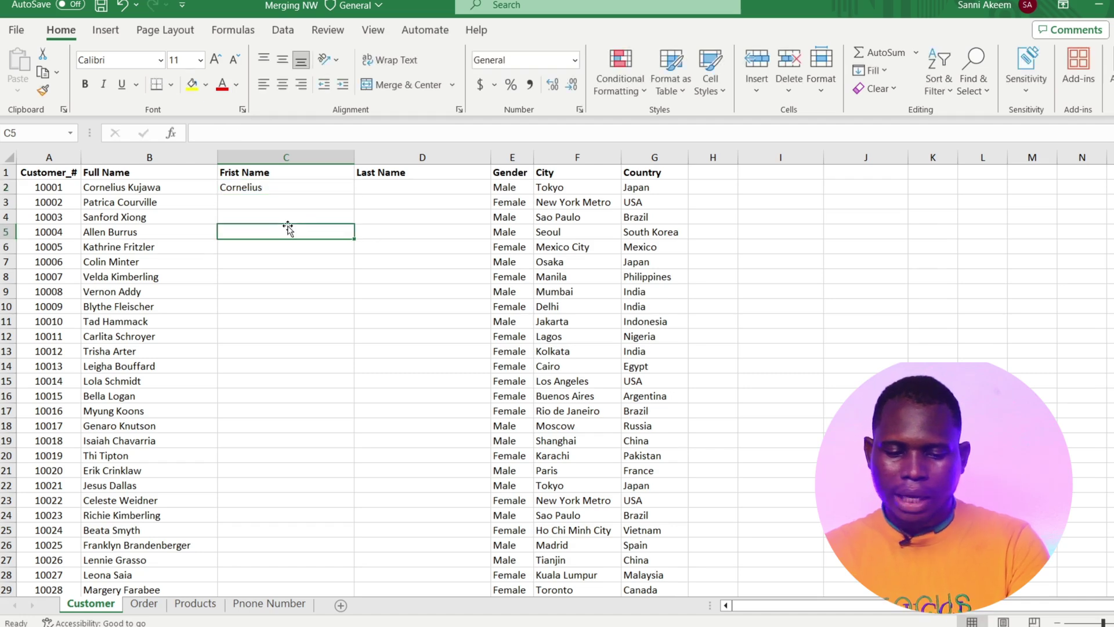
{"action": "left_click", "coordinate": [293, 193]}
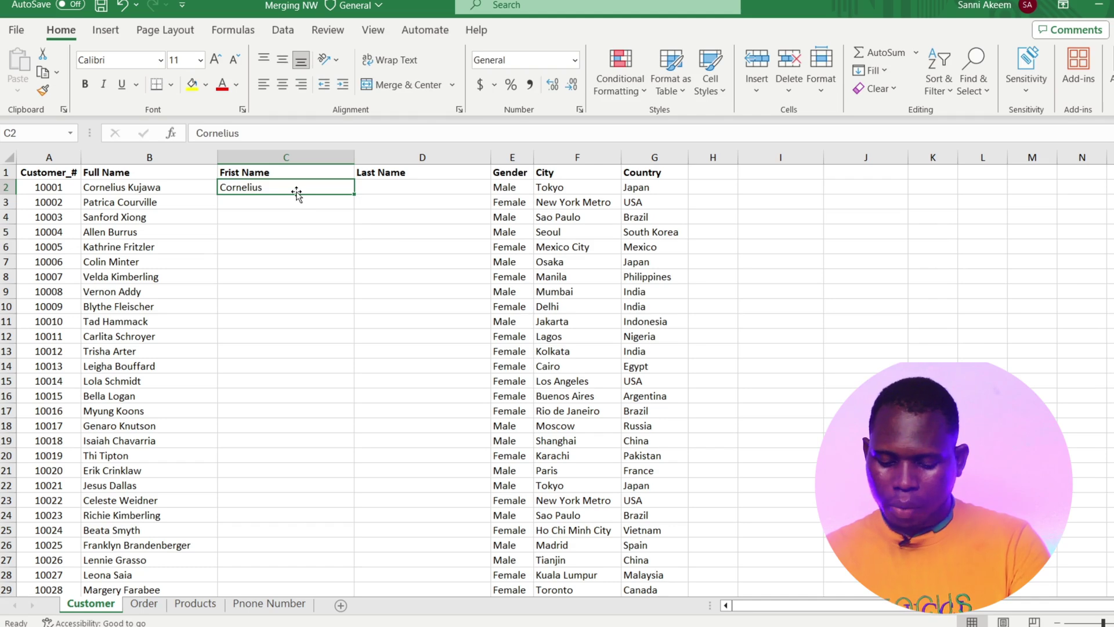
{"action": "key", "text": "ctrl+e"}
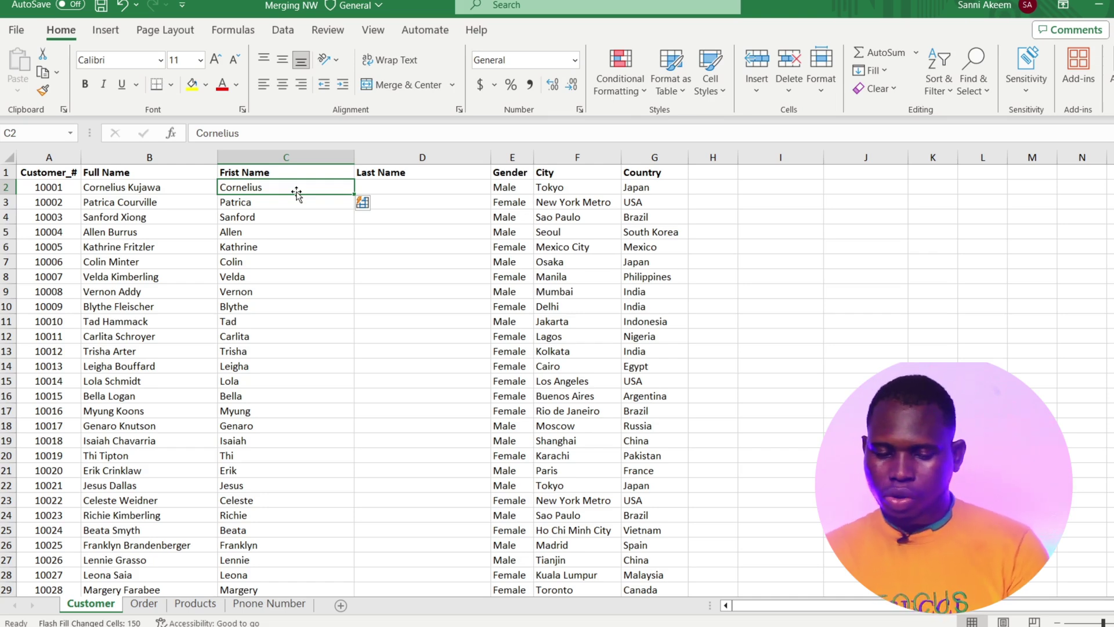
{"action": "key", "text": "ctrl+z"}
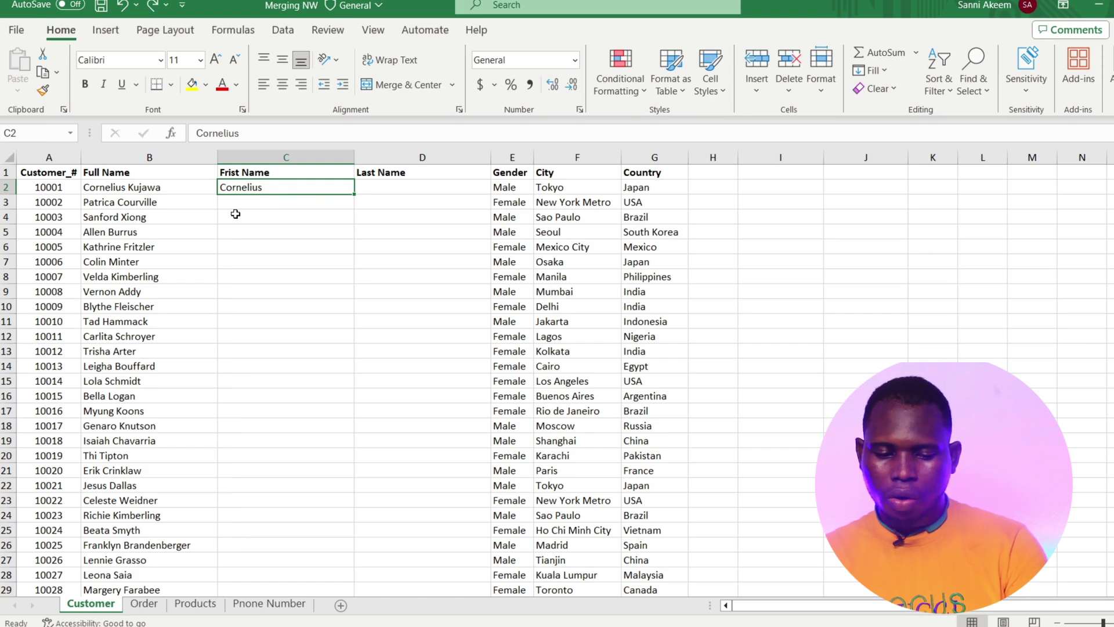
{"action": "key", "text": "ctrl+y"}
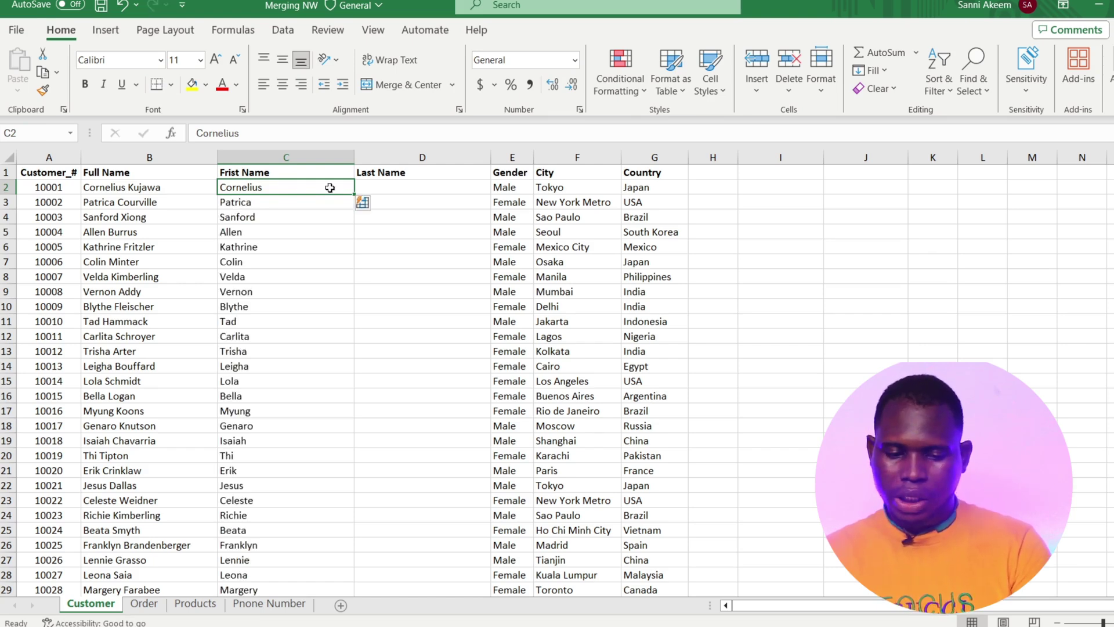
- Enter kujawa in D2 as the surname example and review the Home Fill options before the Data tab
{"action": "left_click", "coordinate": [383, 190]}
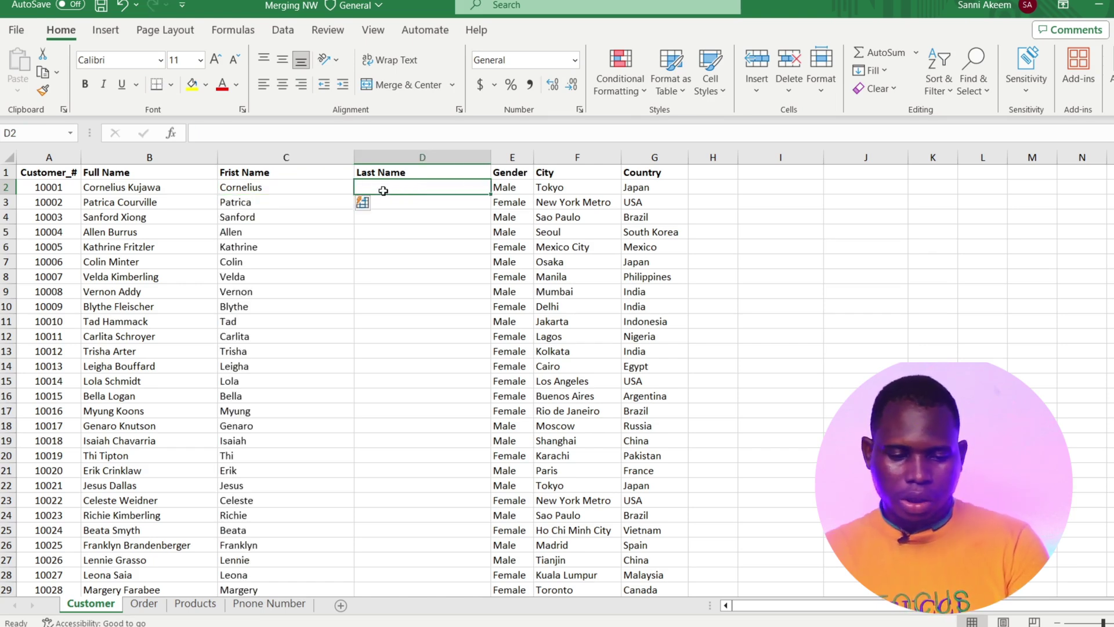
{"action": "type", "text": "kujawa"}
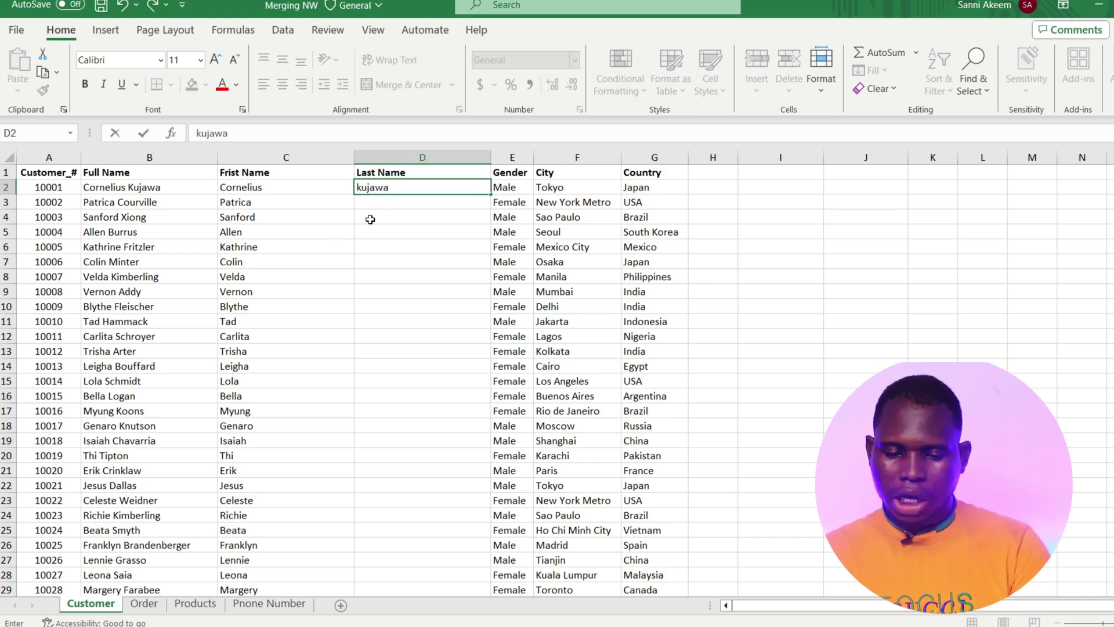
{"action": "left_click", "coordinate": [370, 217]}
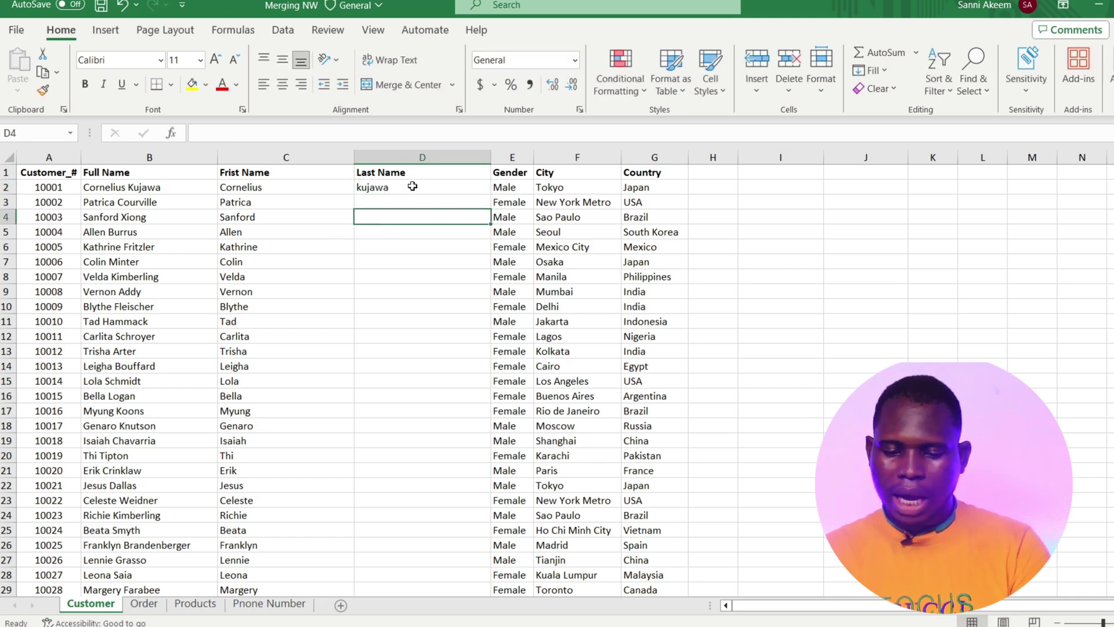
{"action": "left_click", "coordinate": [412, 185]}
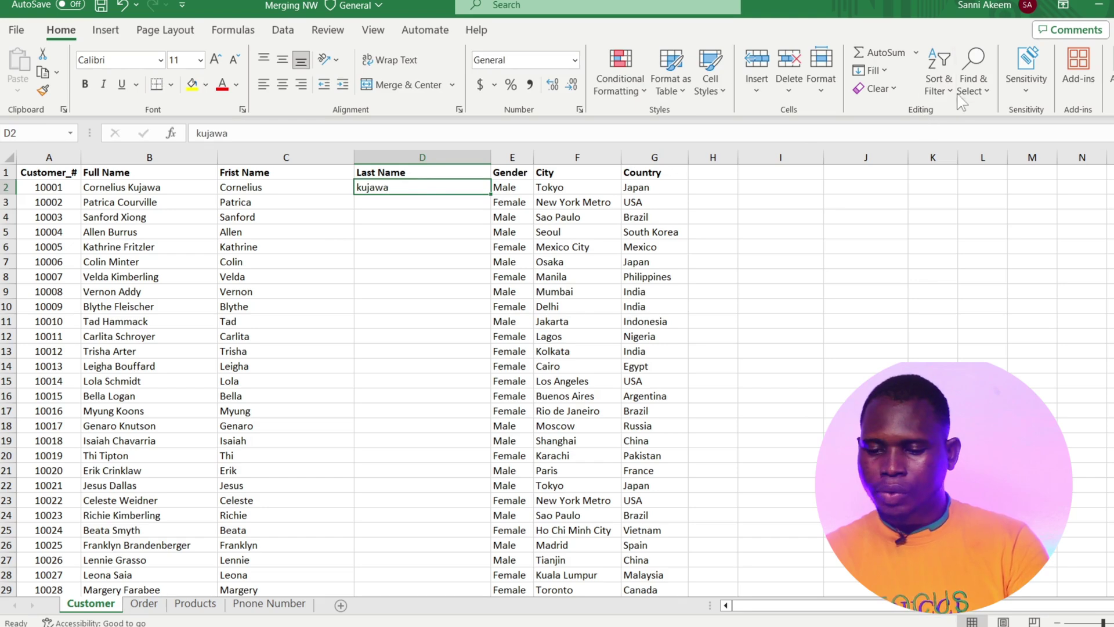
{"action": "left_click", "coordinate": [870, 70]}
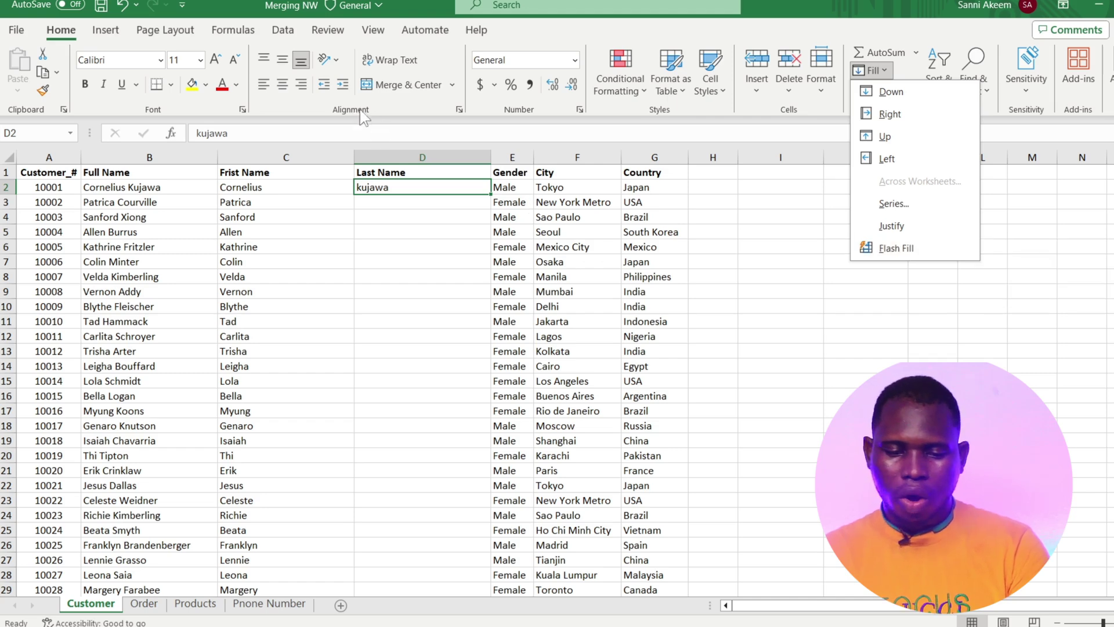
{"action": "left_click", "coordinate": [281, 35]}
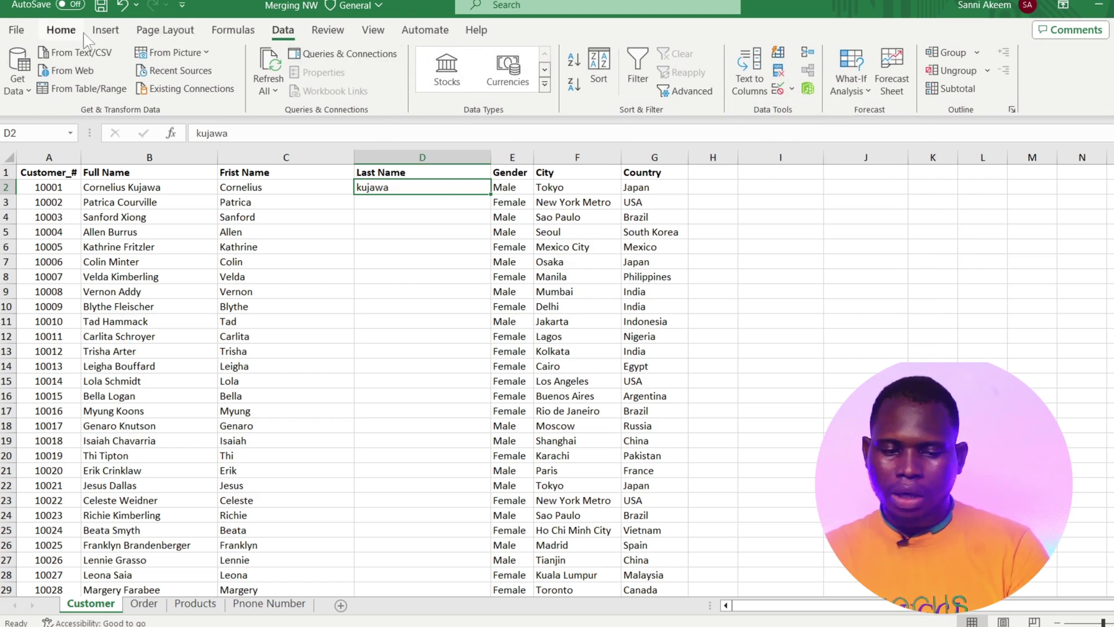
- Correct the first surname in D2 from kujawa to Kujawa
{"action": "left_click", "coordinate": [60, 29]}
{"action": "left_click", "coordinate": [402, 202]}
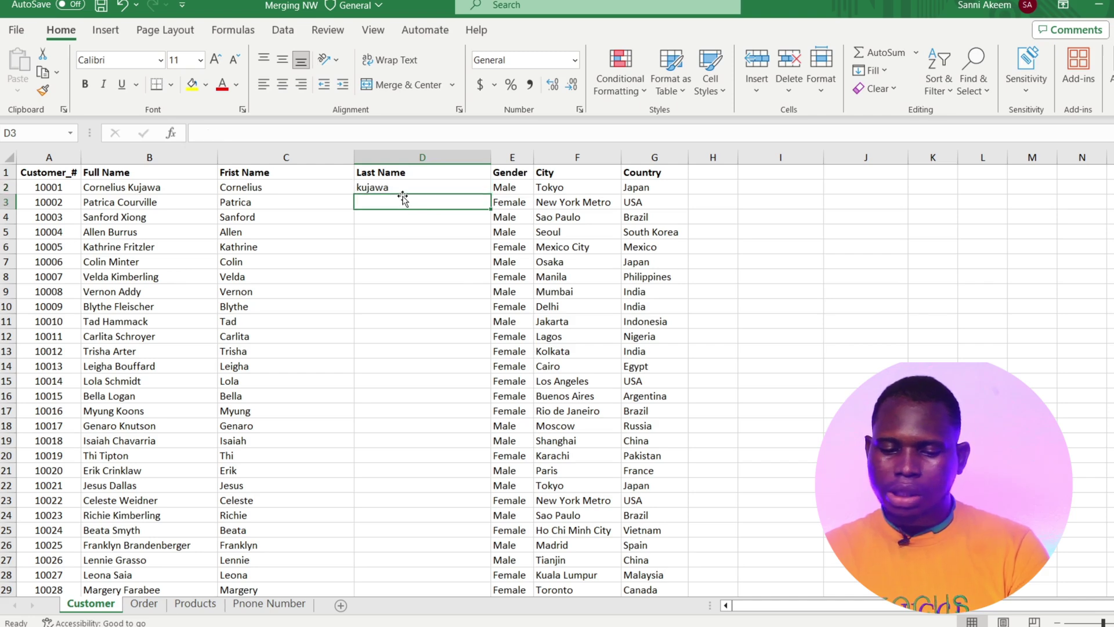
{"action": "left_click", "coordinate": [404, 187]}
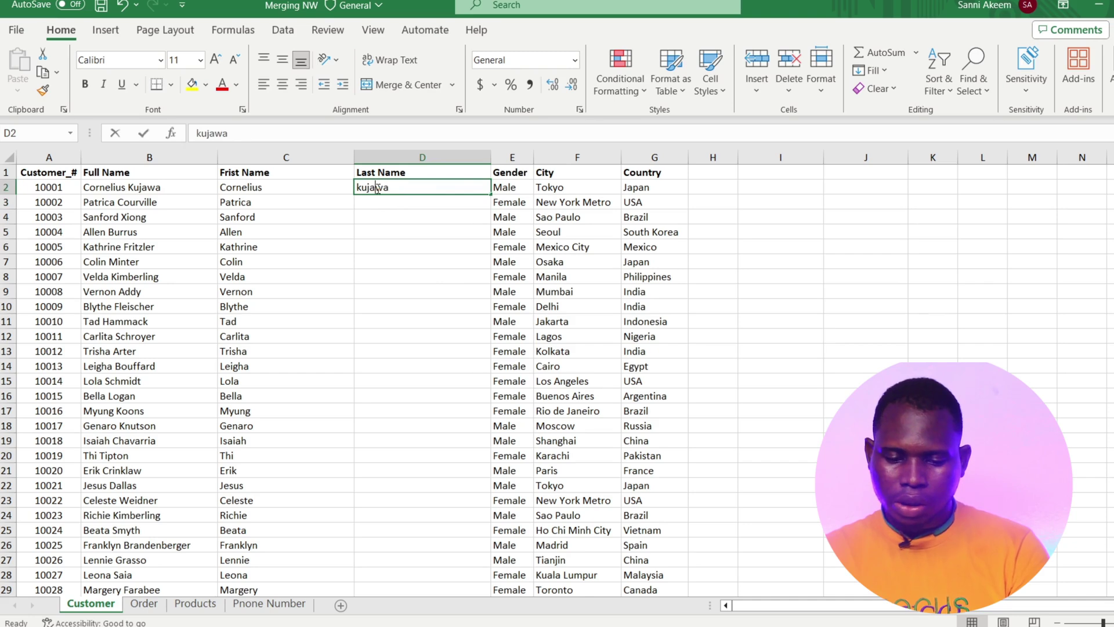
{"action": "double_click", "coordinate": [365, 188]}
{"action": "key", "text": "BackSpace"}
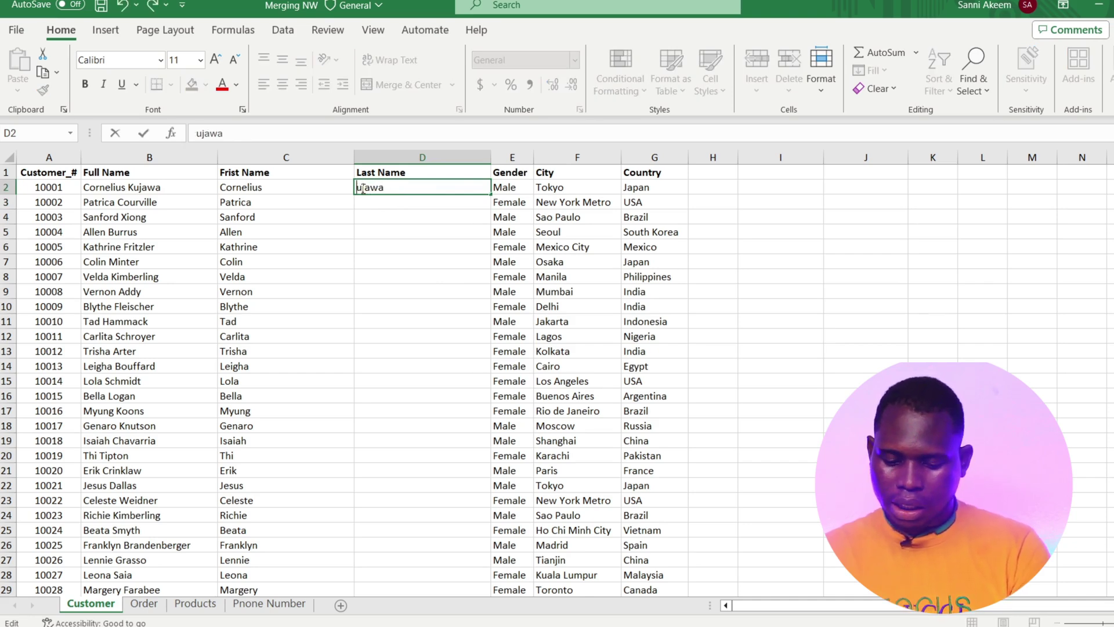
{"action": "type", "text": "K"}
{"action": "left_click", "coordinate": [368, 204]}
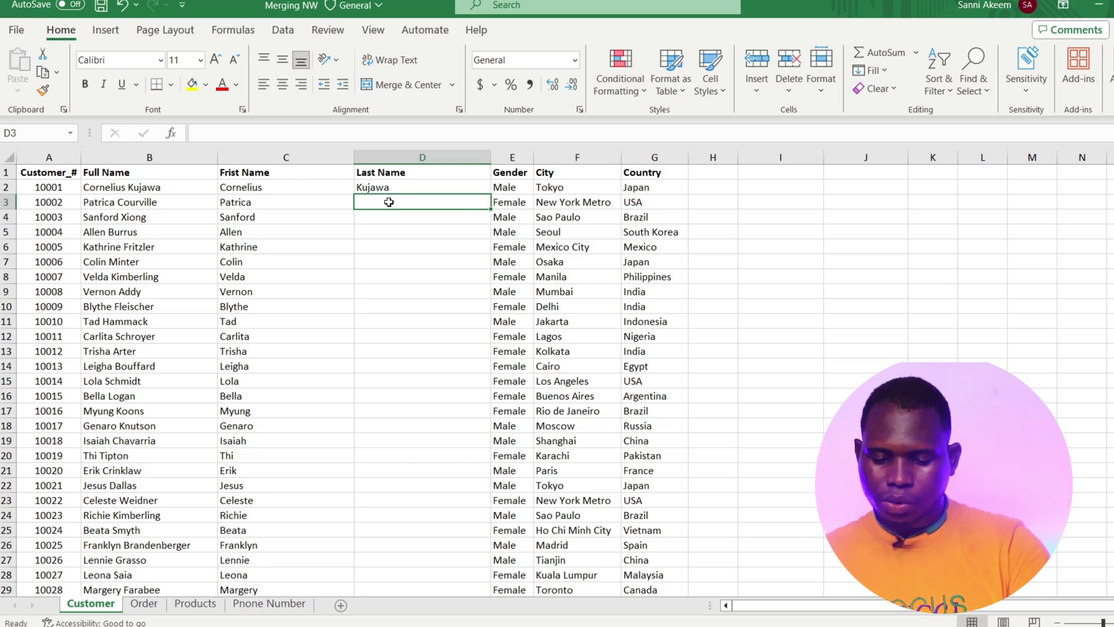
- Start Courville in D3 and accept the Flash Fill suggestion for all 150 surnames
{"action": "type", "text": "Courville"}
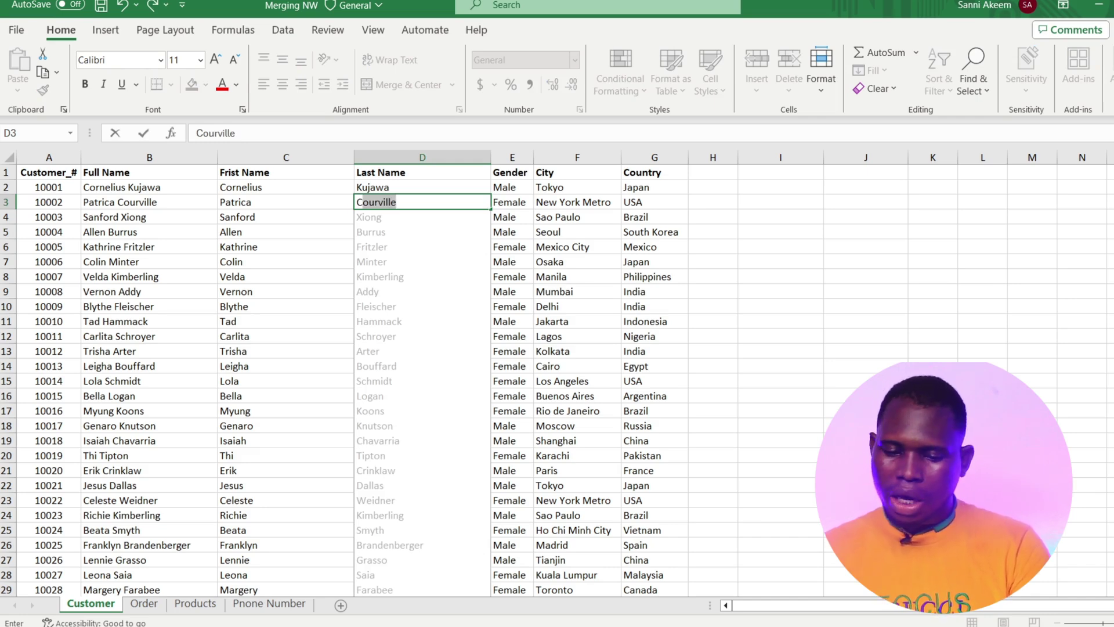
{"action": "key", "text": "Return"}
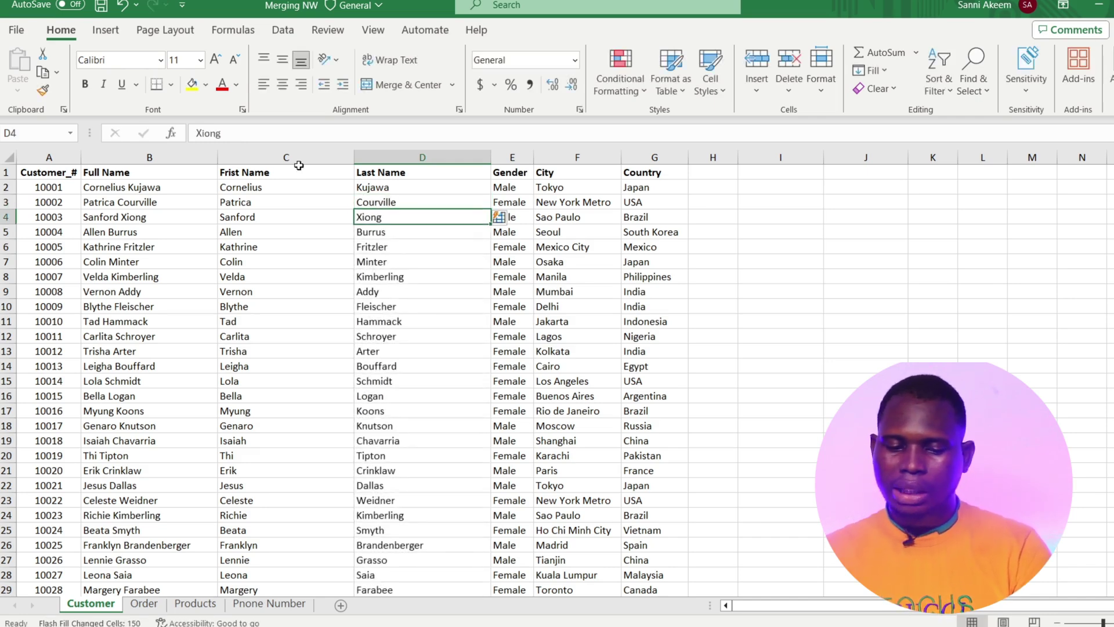
{"action": "left_click_drag", "start_coordinate": [299, 157], "coordinate": [152, 166]}
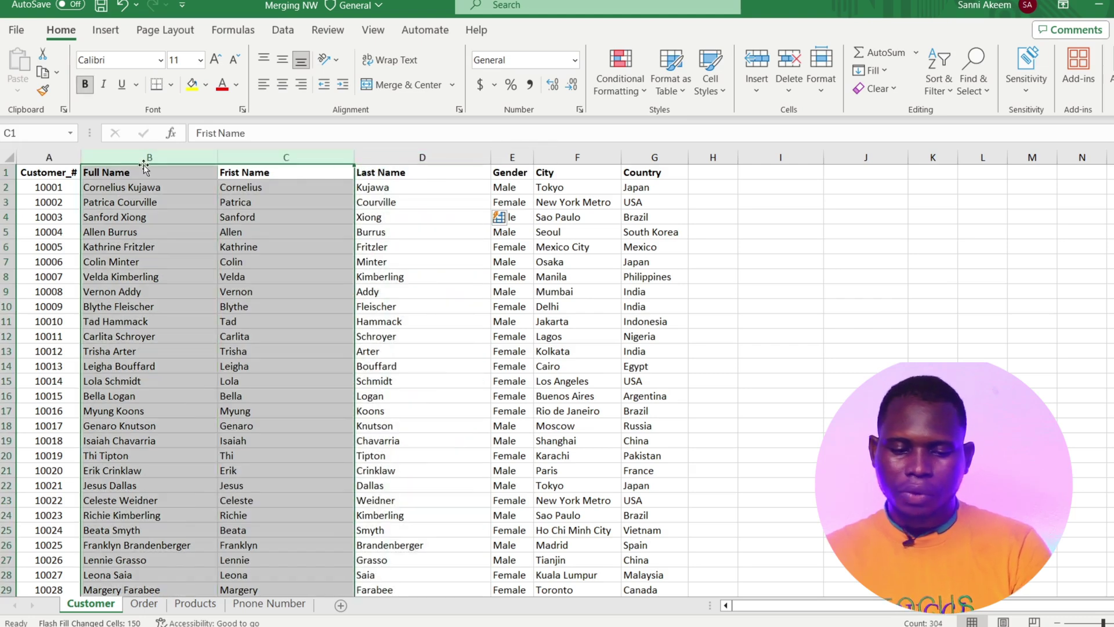
{"action": "left_click", "coordinate": [279, 161]}
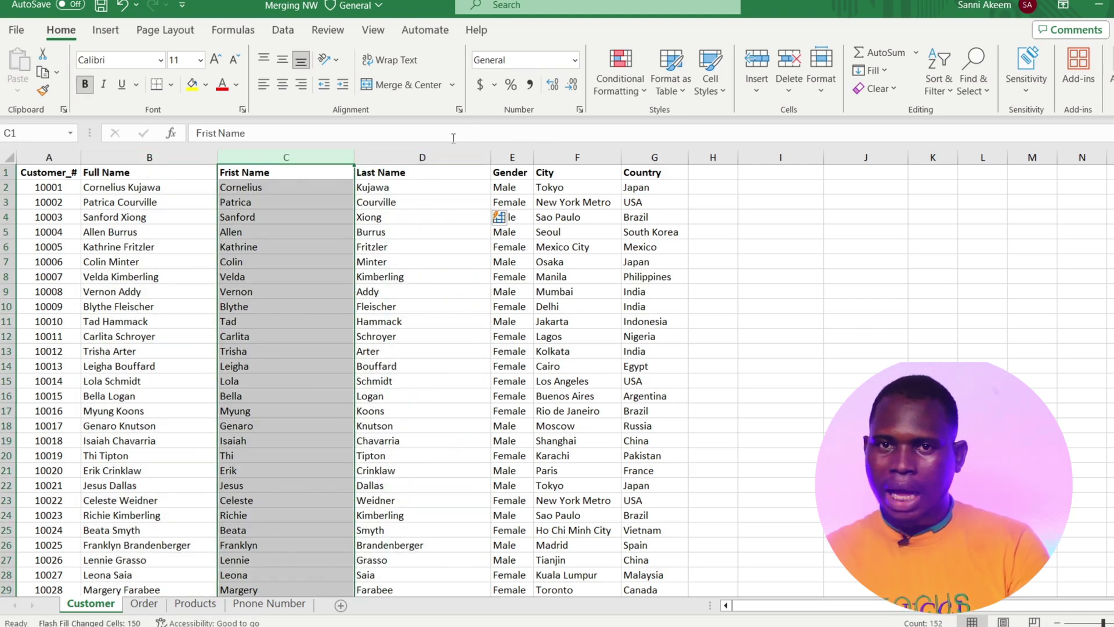
- Delete the Flash Fill Last Name column D
{"action": "left_click", "coordinate": [423, 157]}
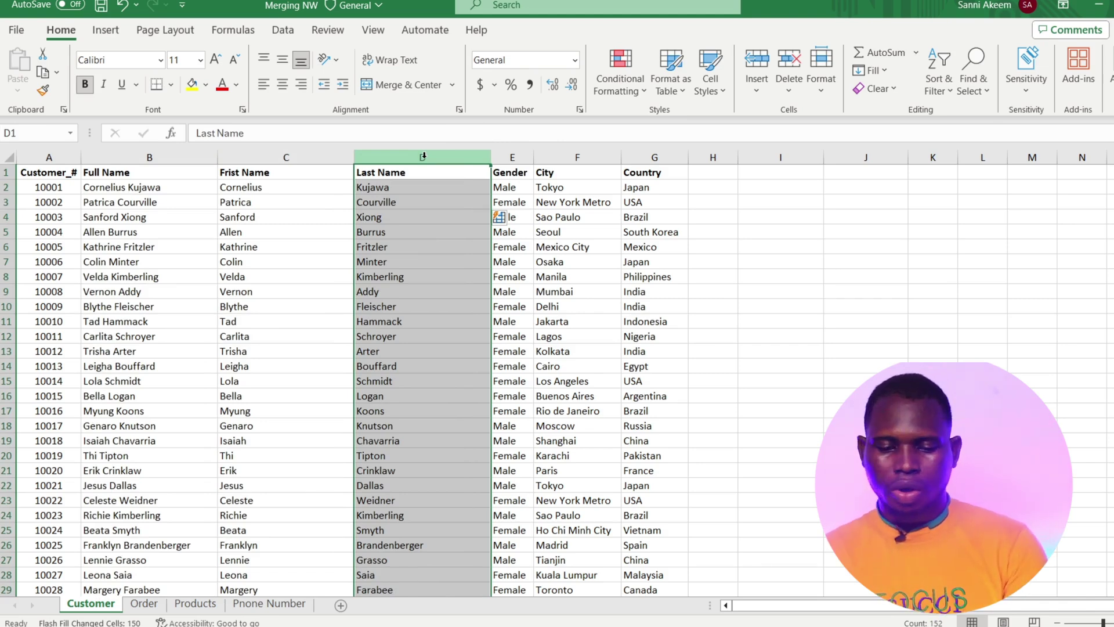
{"action": "right_click", "coordinate": [424, 155]}
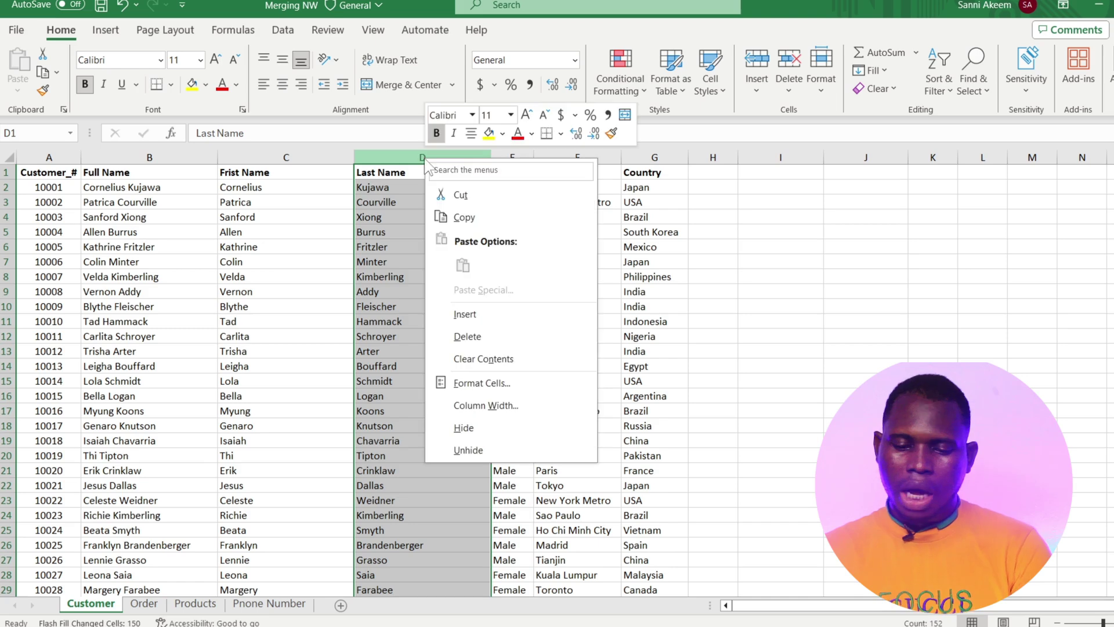
{"action": "left_click", "coordinate": [478, 337]}
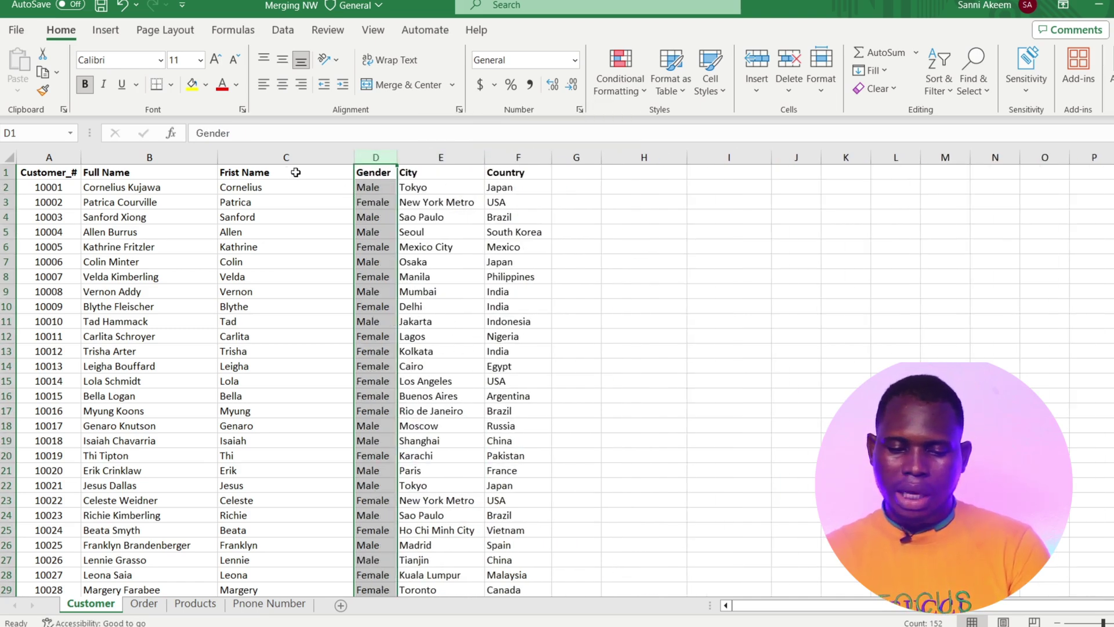
- Clear the first names from column C, leaving it blank
{"action": "left_click", "coordinate": [279, 157]}
{"action": "right_click", "coordinate": [280, 157]}
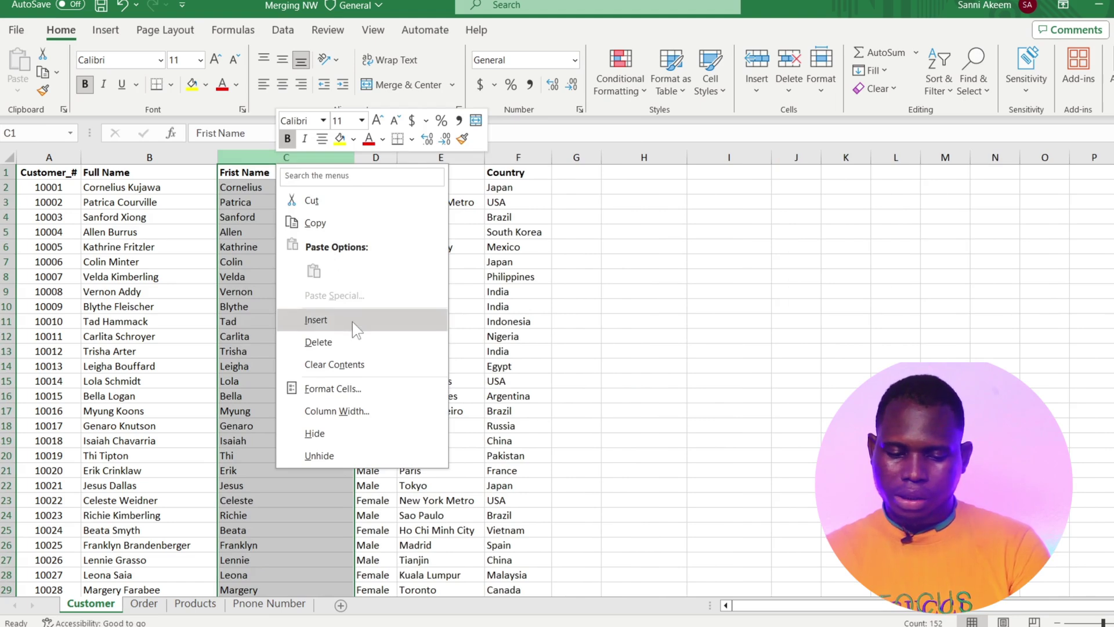
{"action": "left_click", "coordinate": [348, 364]}
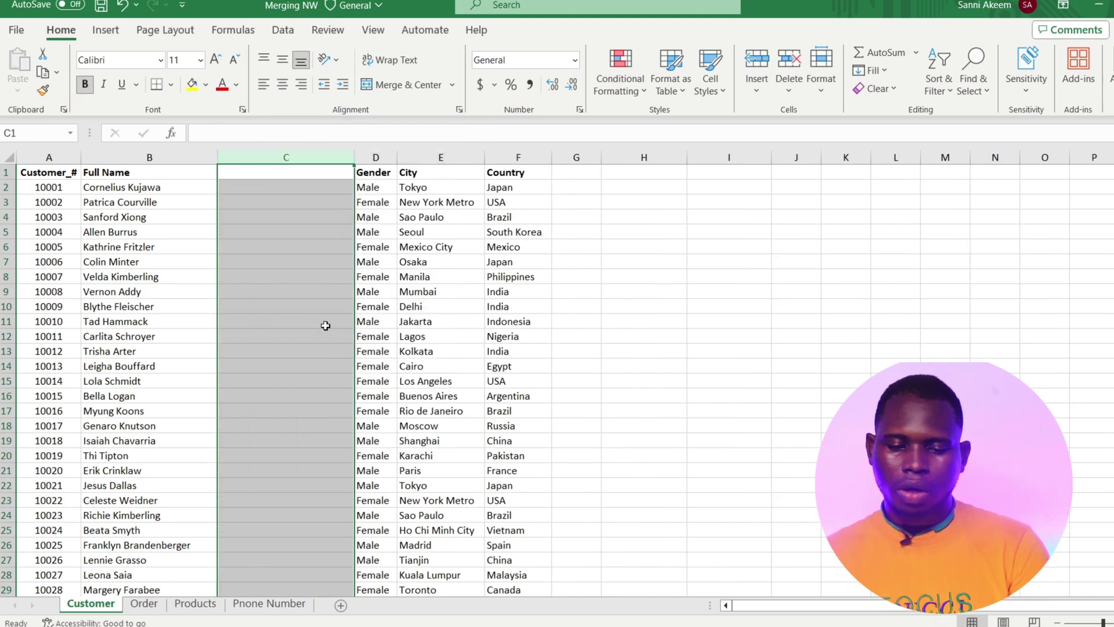
{"action": "left_click", "coordinate": [266, 173]}
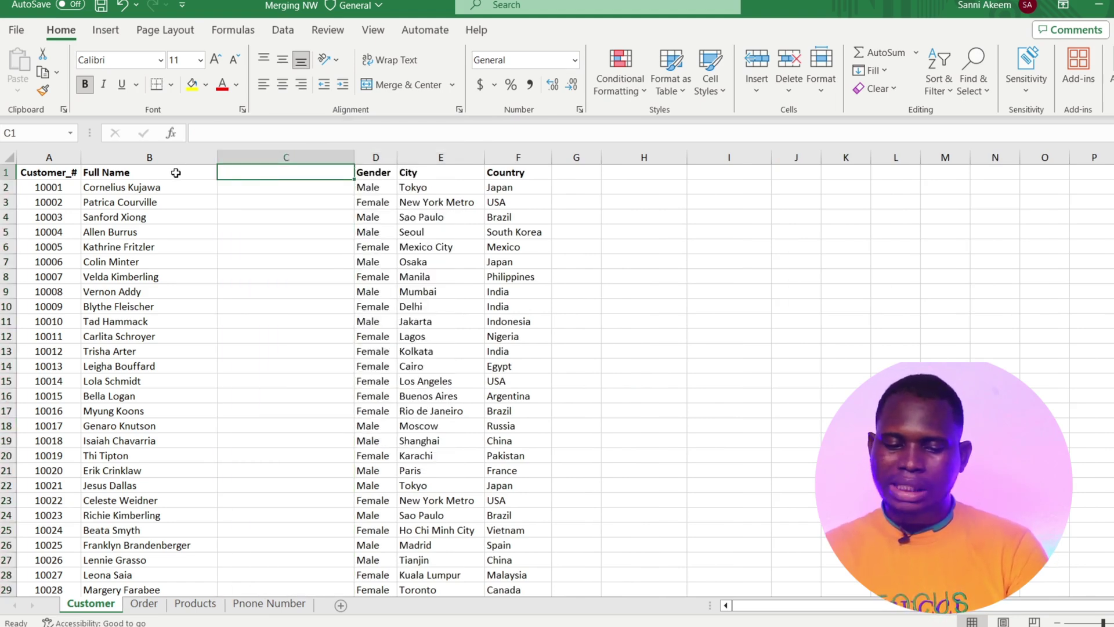
- Switch to the Data tab and reselect the Full Name column B
{"action": "left_click", "coordinate": [139, 156]}
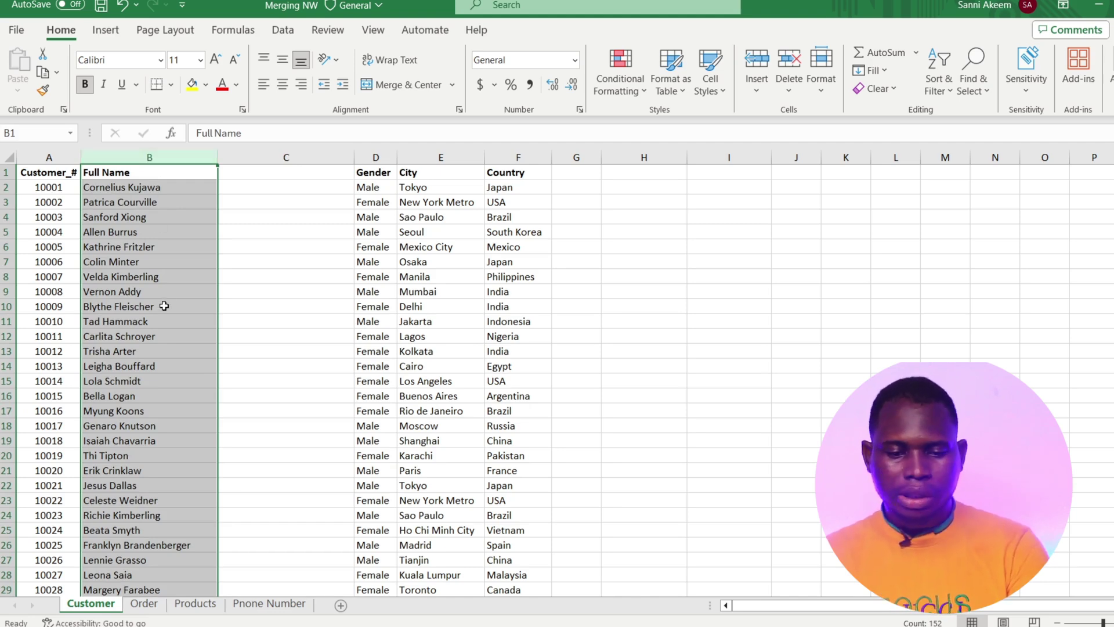
{"action": "left_click", "coordinate": [282, 32]}
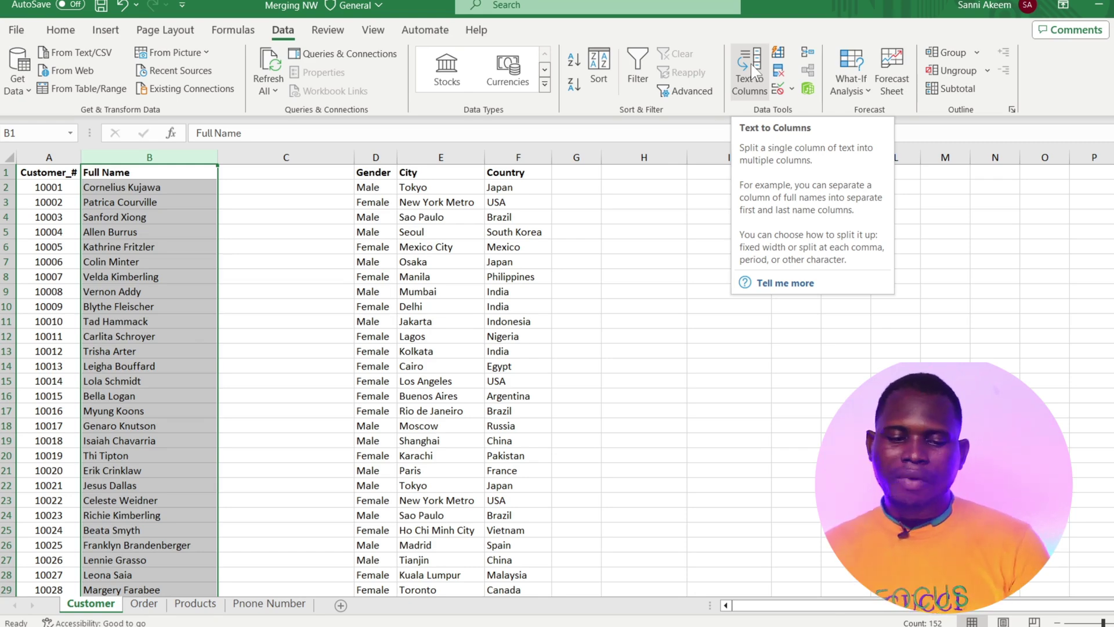
{"action": "left_click", "coordinate": [92, 177]}
{"action": "left_click", "coordinate": [97, 188]}
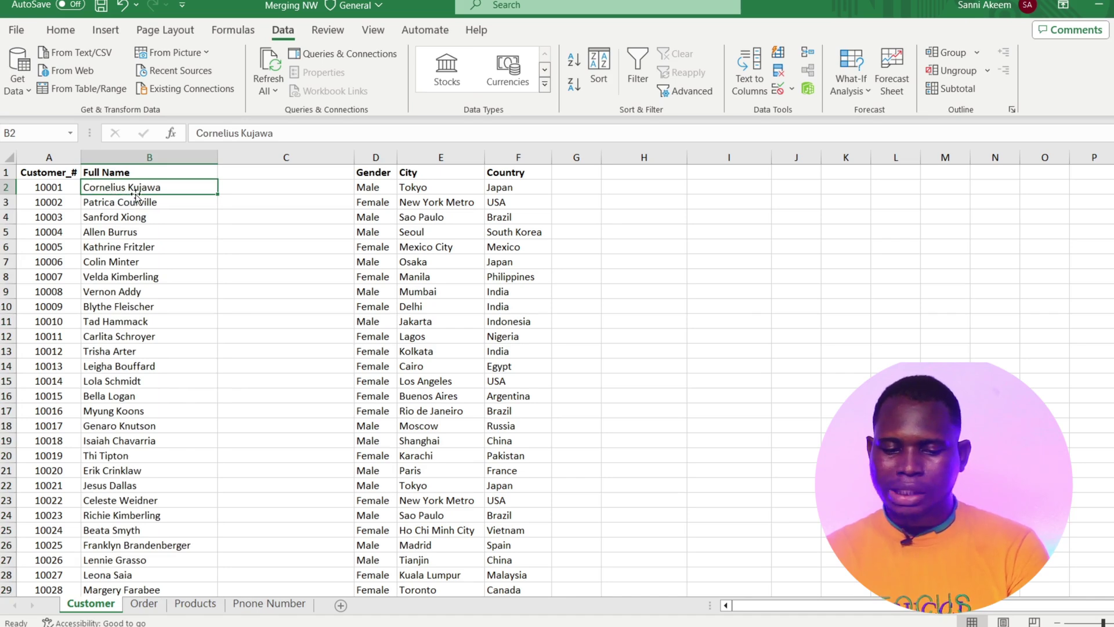
{"action": "left_click", "coordinate": [132, 158]}
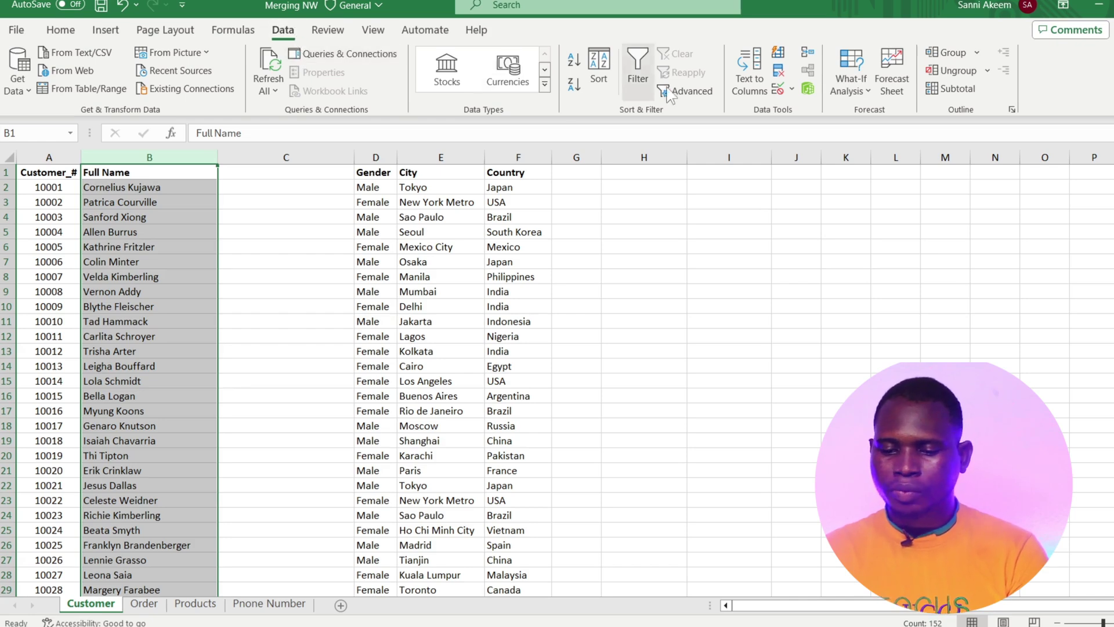
- Run Text to Columns on Full Name as Delimited with Space as the delimiter, reaching step 3
{"action": "left_click", "coordinate": [747, 83]}
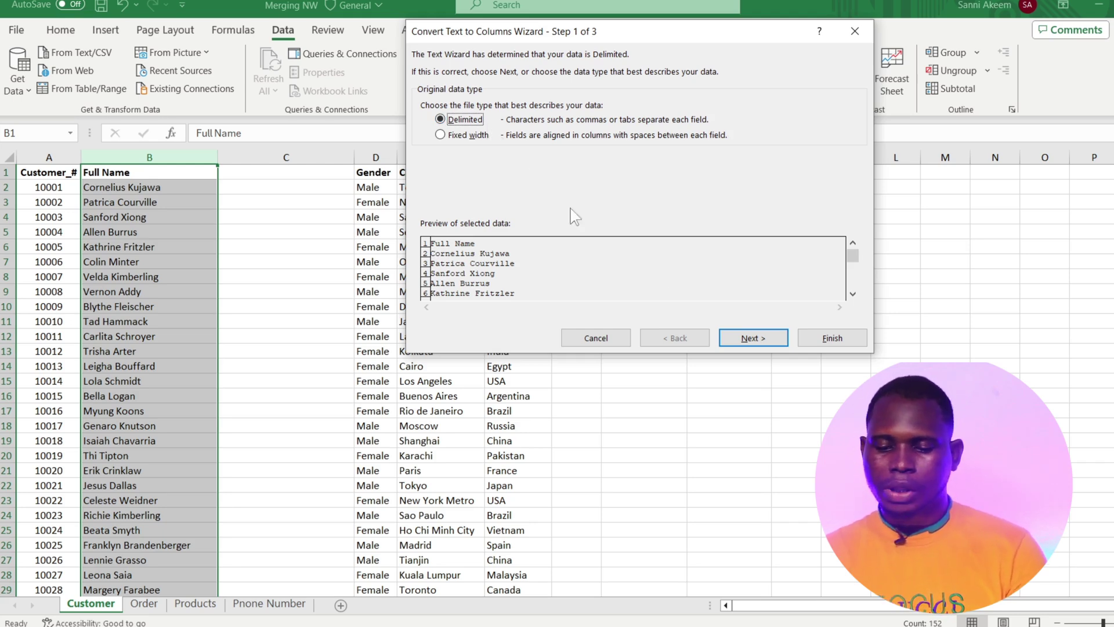
{"action": "left_click", "coordinate": [763, 338]}
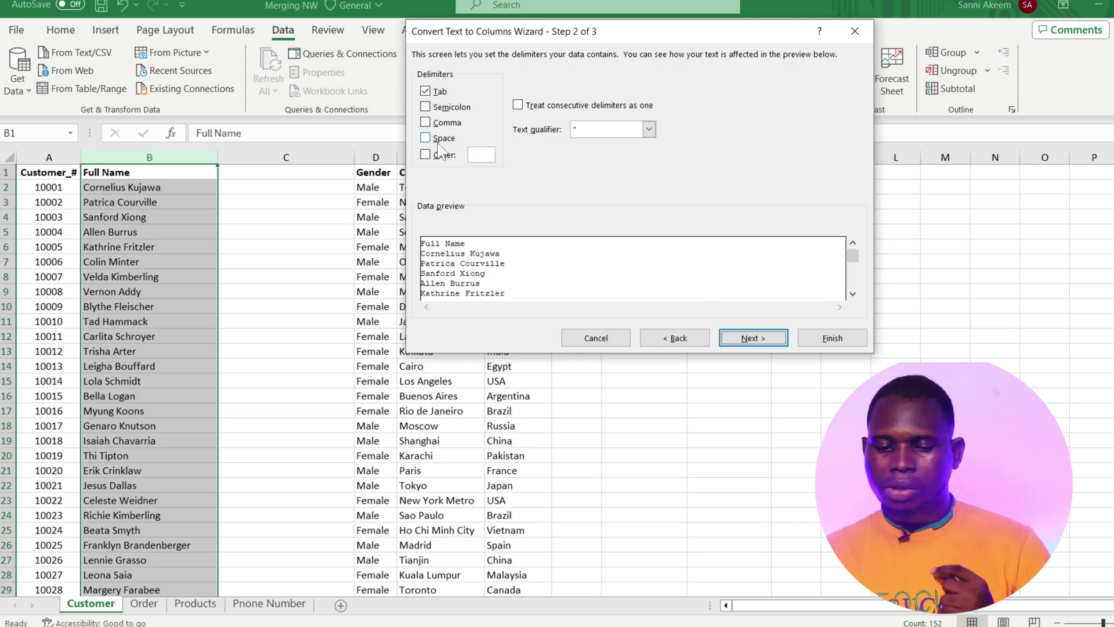
{"action": "left_click", "coordinate": [437, 140]}
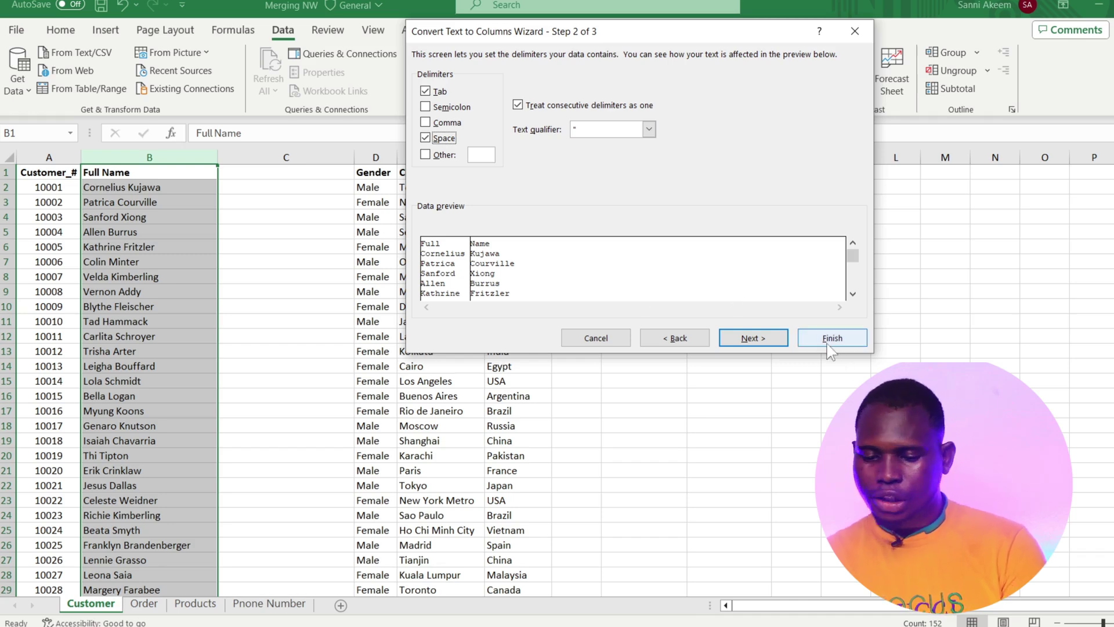
{"action": "left_click", "coordinate": [763, 339]}
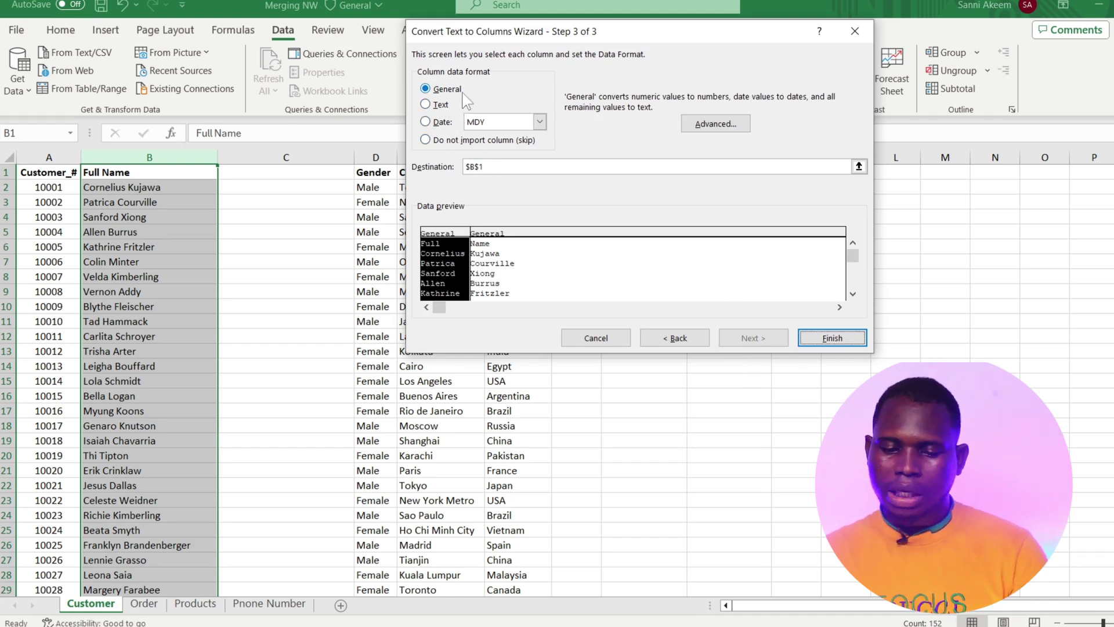
- Check the first-name and surname preview columns, both left at General format with destination $B$1
{"action": "left_click", "coordinate": [478, 238]}
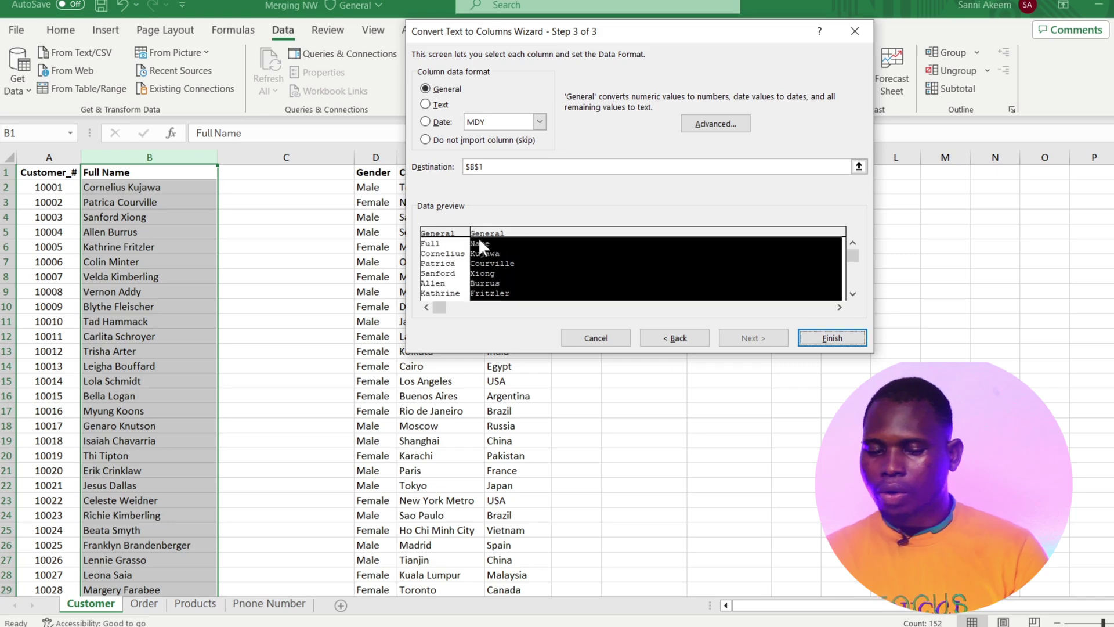
{"action": "left_click", "coordinate": [458, 239]}
{"action": "left_click", "coordinate": [513, 241]}
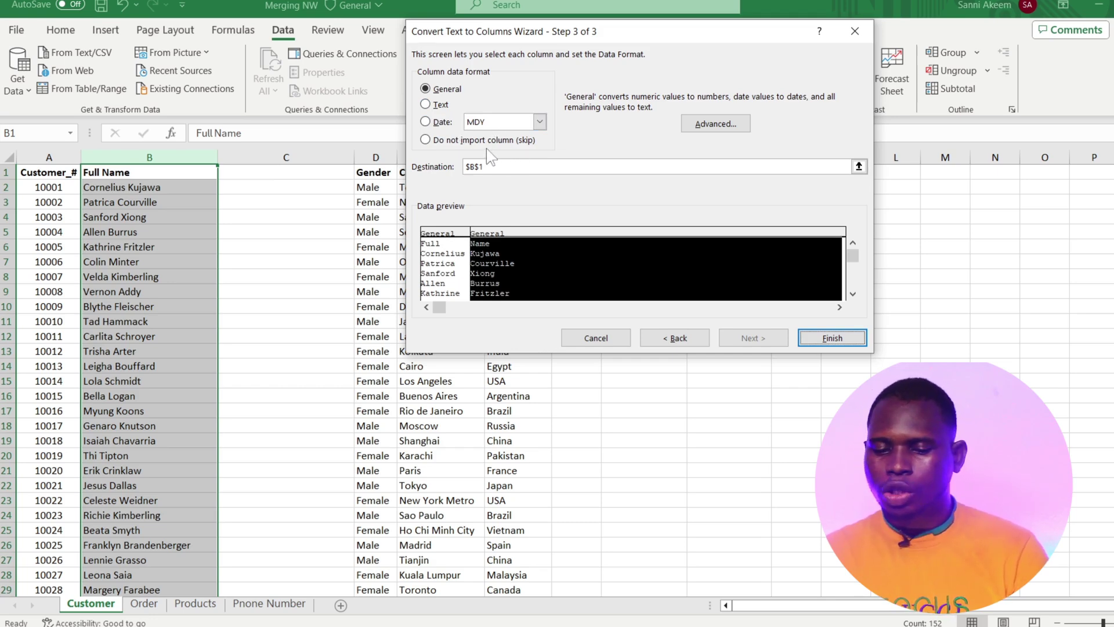
{"action": "left_click", "coordinate": [443, 235]}
{"action": "left_click", "coordinate": [496, 237]}
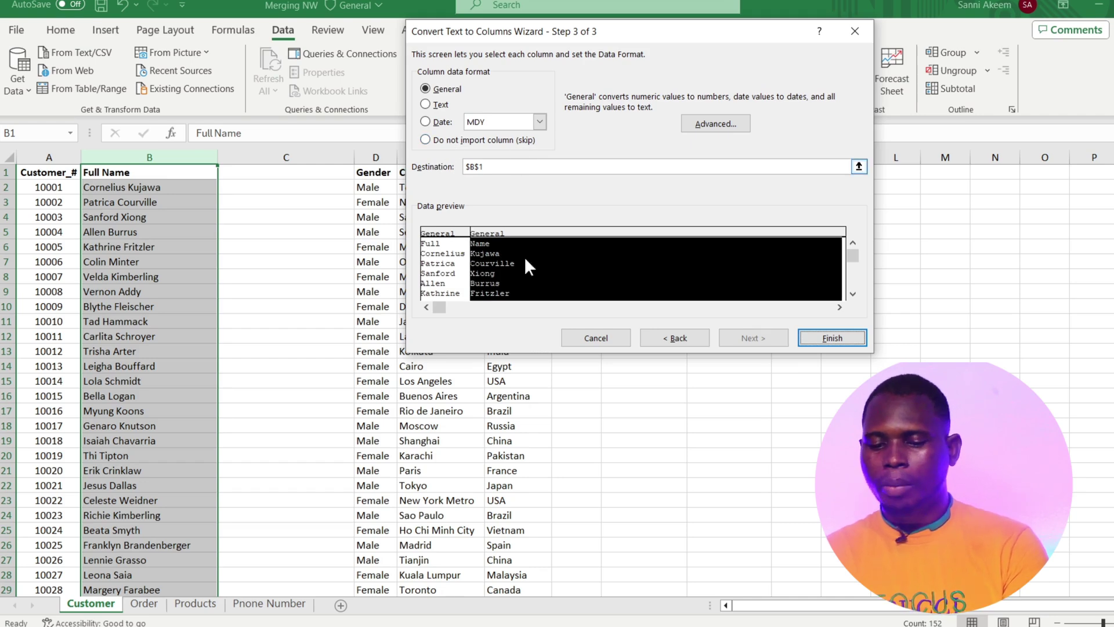
{"action": "left_click", "coordinate": [442, 244]}
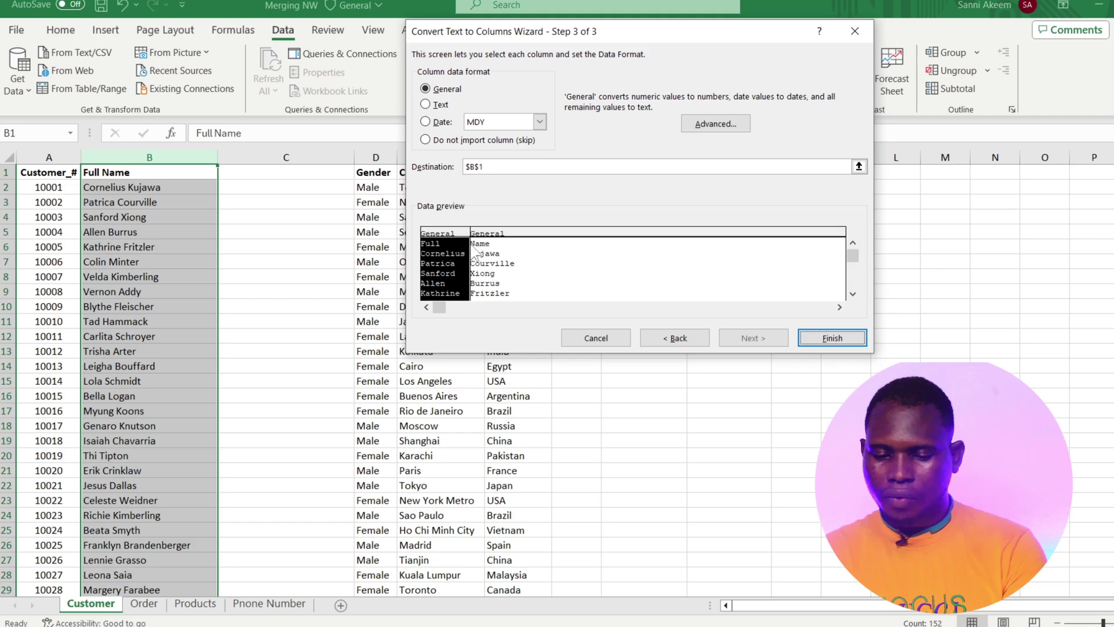
{"action": "left_click", "coordinate": [528, 271]}
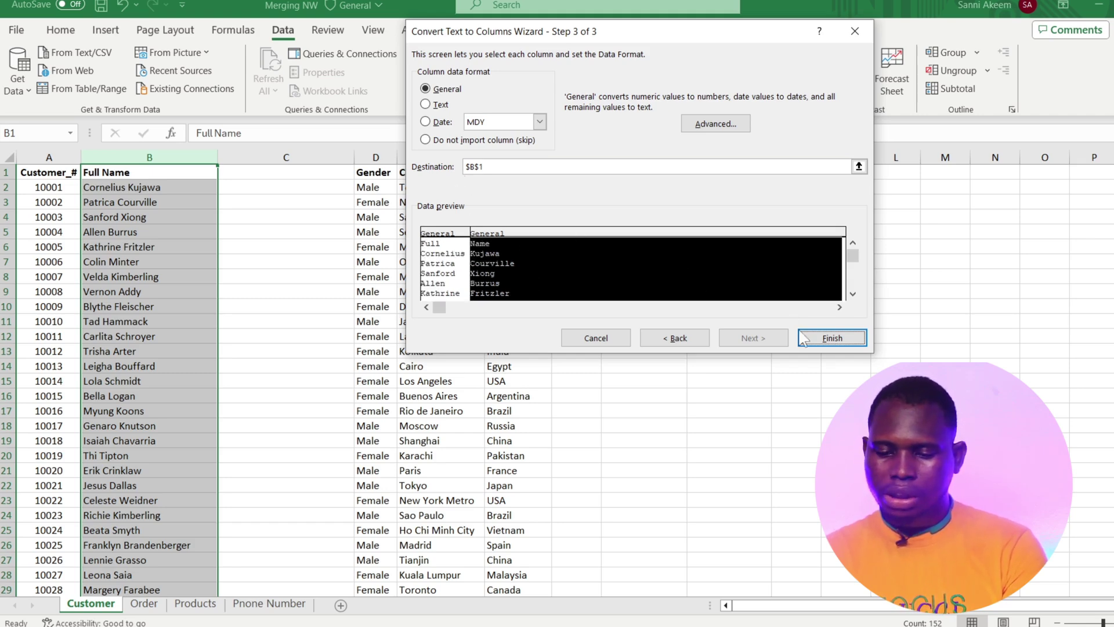
- Finish the split and confirm first names fill column B and surnames fill column C
{"action": "left_click", "coordinate": [838, 336]}
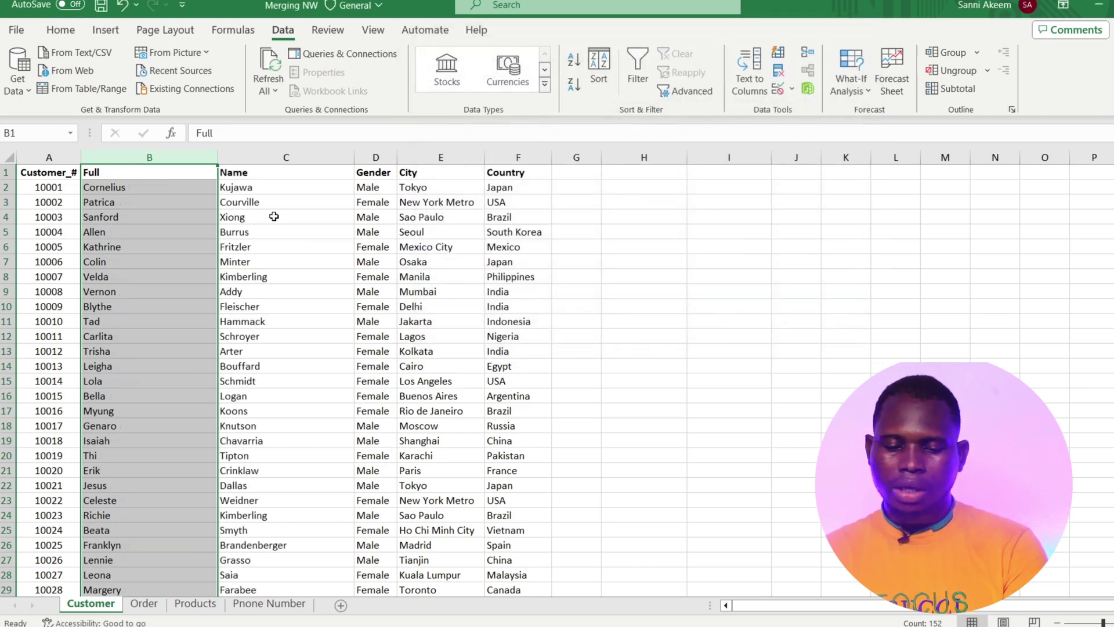
{"action": "left_click", "coordinate": [167, 178]}
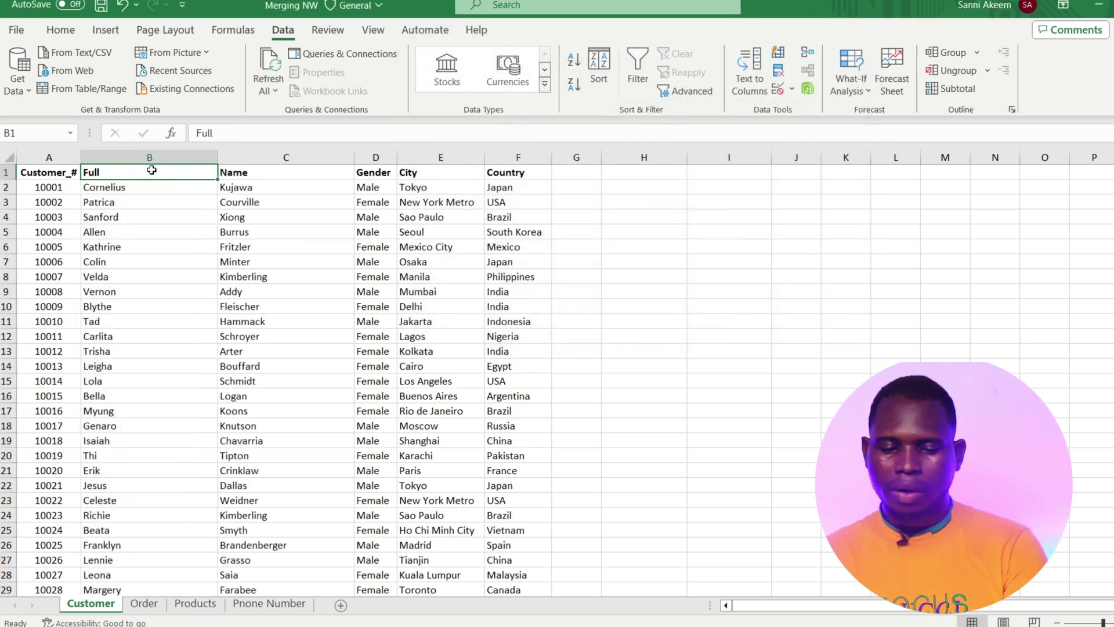
{"action": "key", "text": "ctrl+shift+Down"}
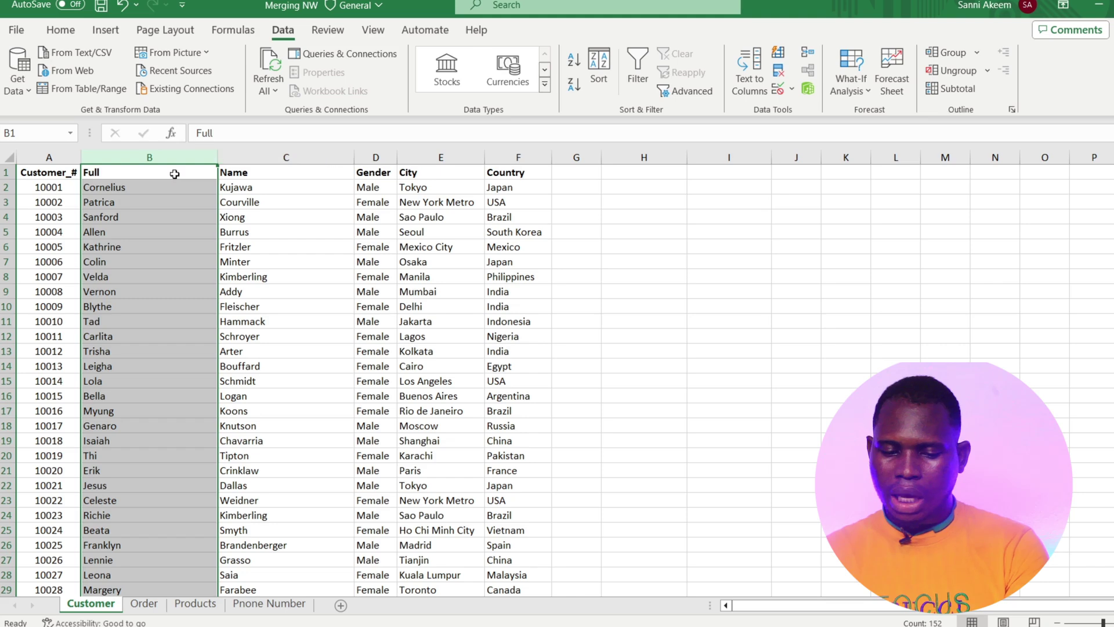
{"action": "left_click", "coordinate": [235, 174]}
{"action": "key", "text": "ctrl+shift+Down"}
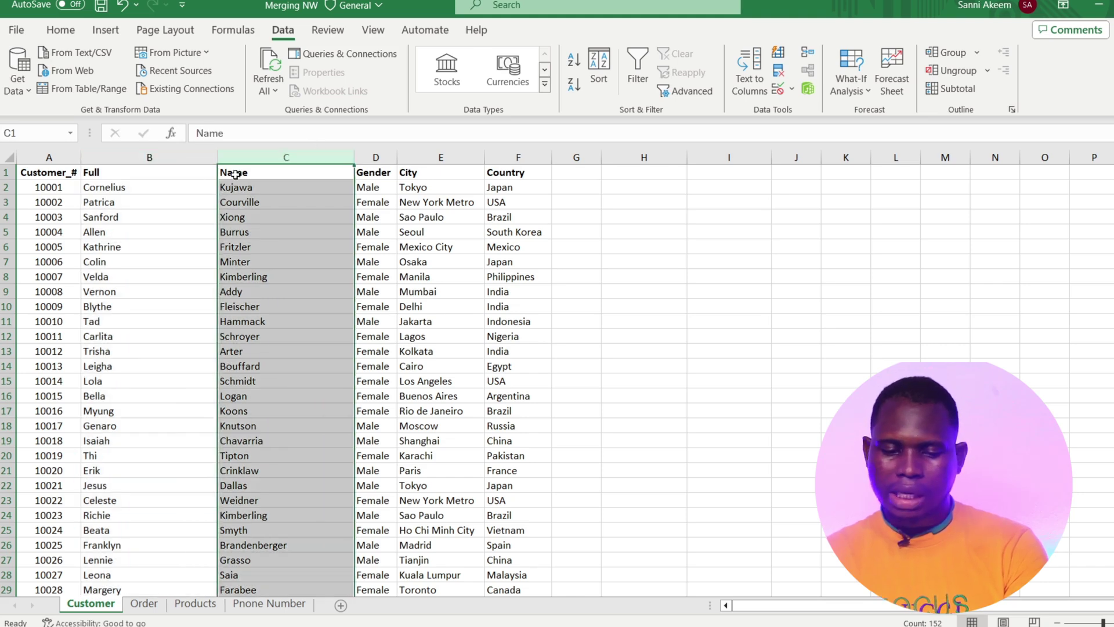
- Rename the headers to 'First Name' in B1 and 'Last Name' in C1
{"action": "left_click", "coordinate": [167, 176]}
{"action": "type", "text": "F"}
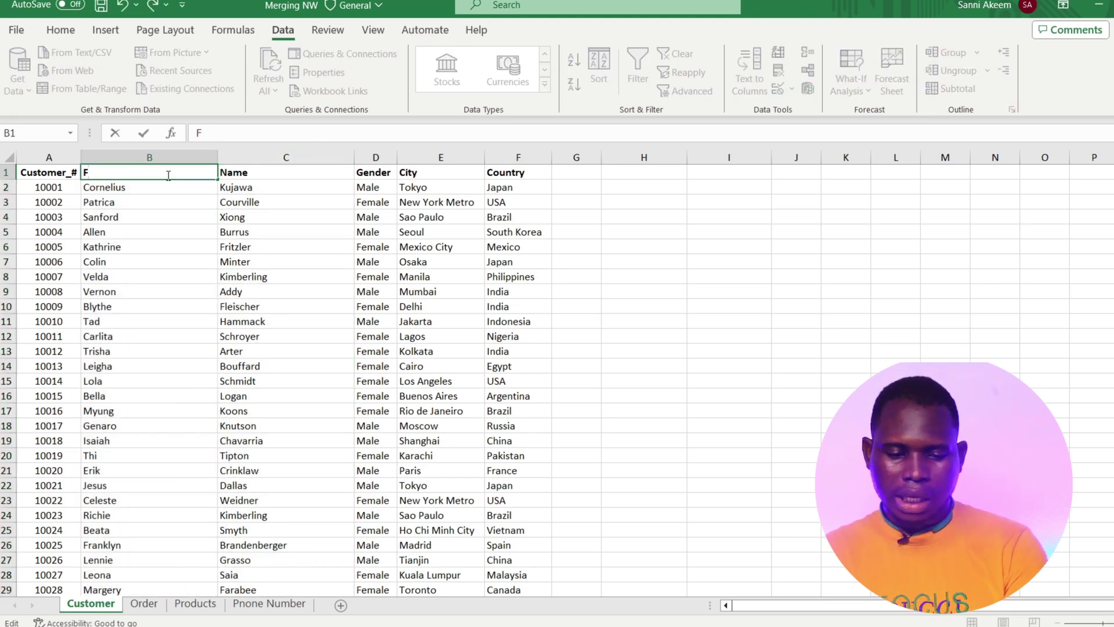
{"action": "type", "text": "irst"}
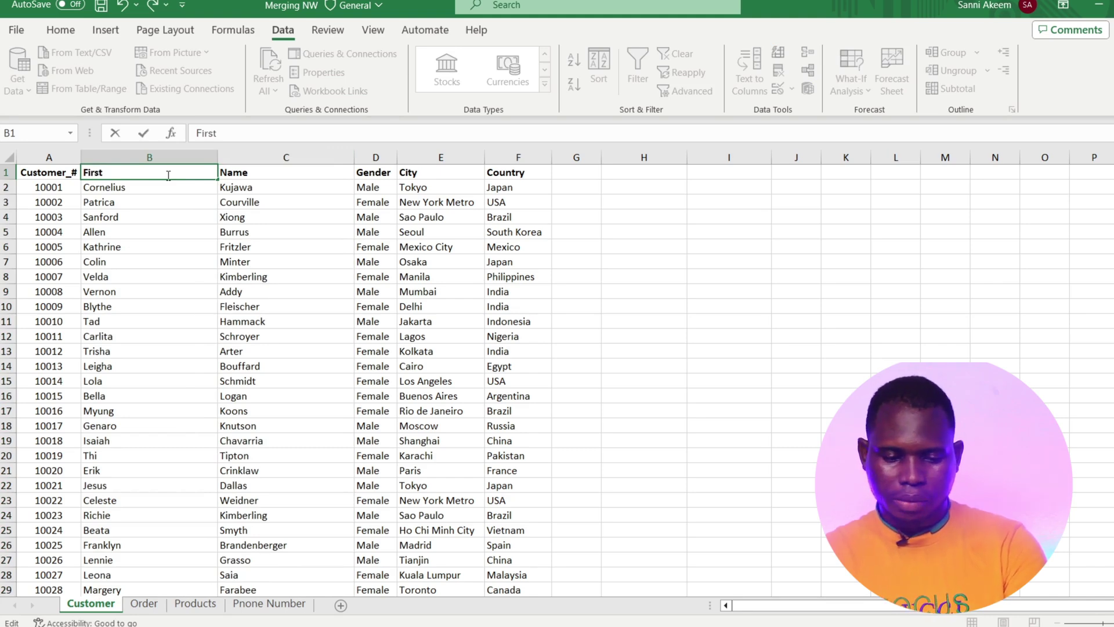
{"action": "type", "text": " Name"}
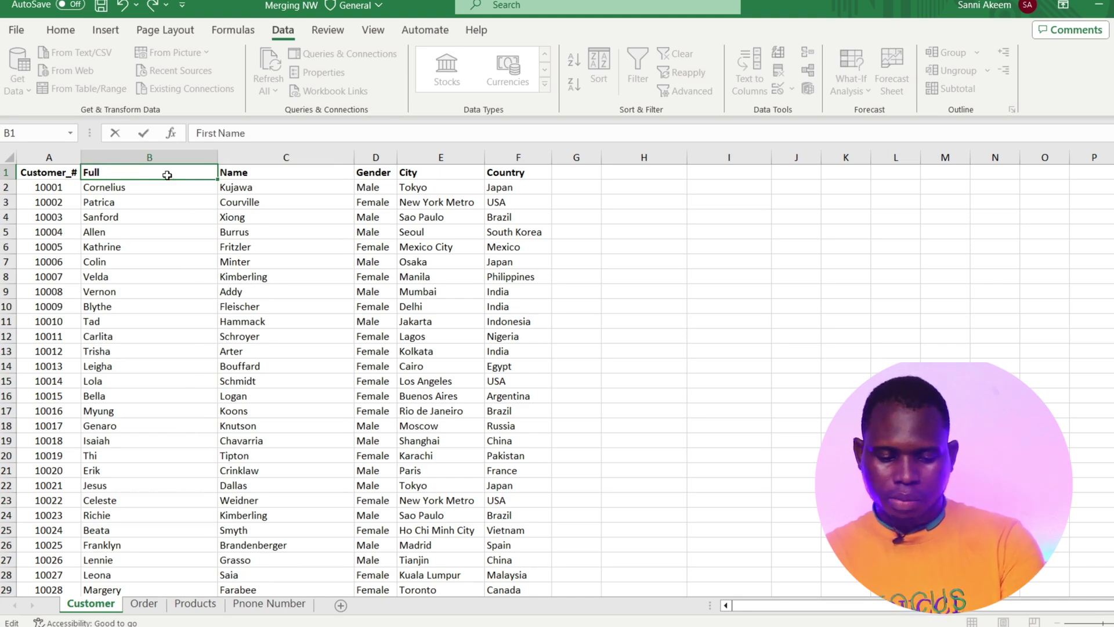
{"action": "key", "text": "Tab"}
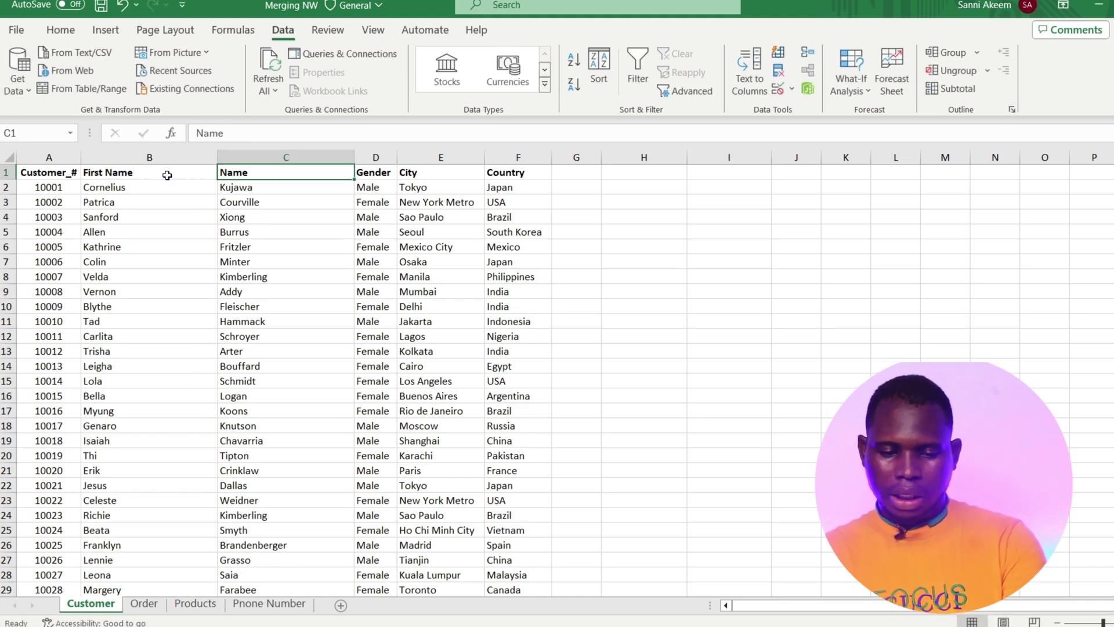
{"action": "double_click", "coordinate": [260, 173]}
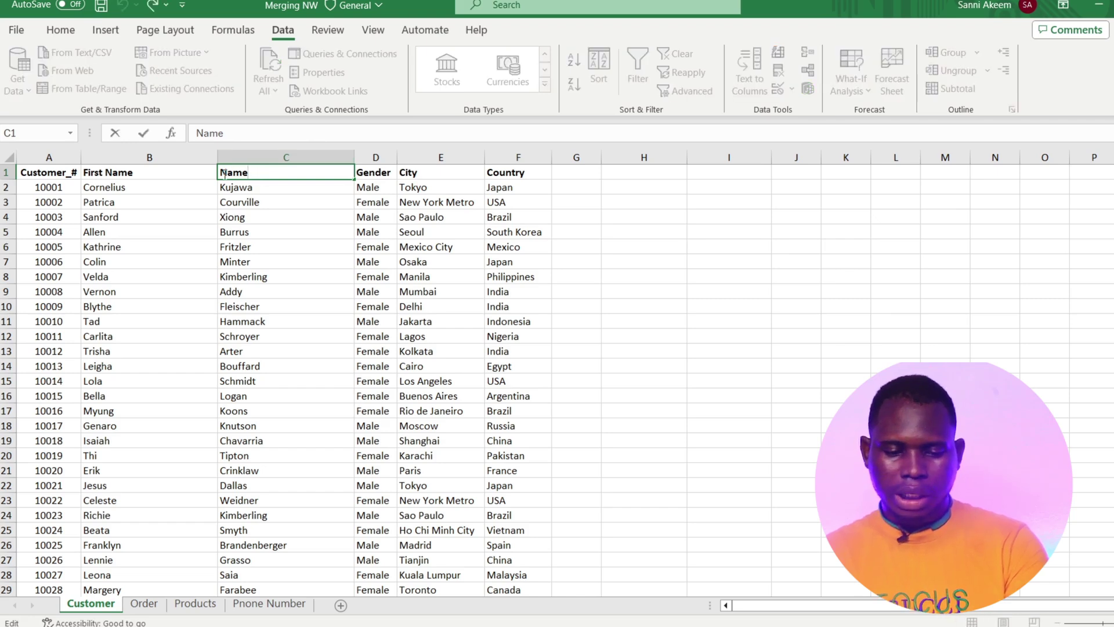
{"action": "left_click", "coordinate": [224, 173]}
{"action": "type", "text": "Last"}
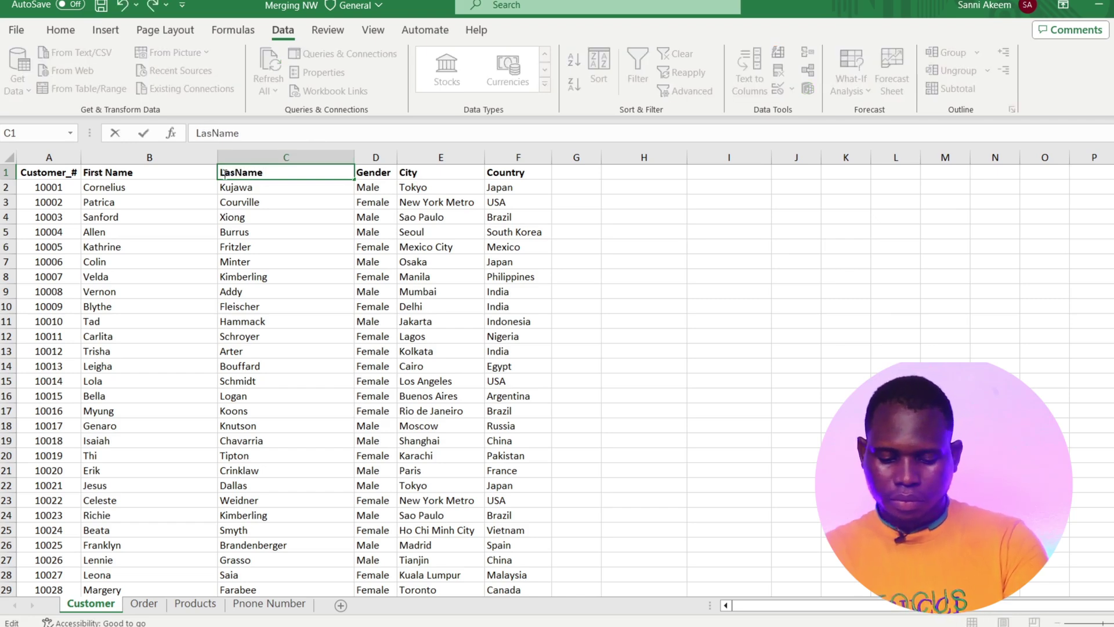
{"action": "left_click", "coordinate": [335, 204]}
{"action": "left_click", "coordinate": [158, 156]}
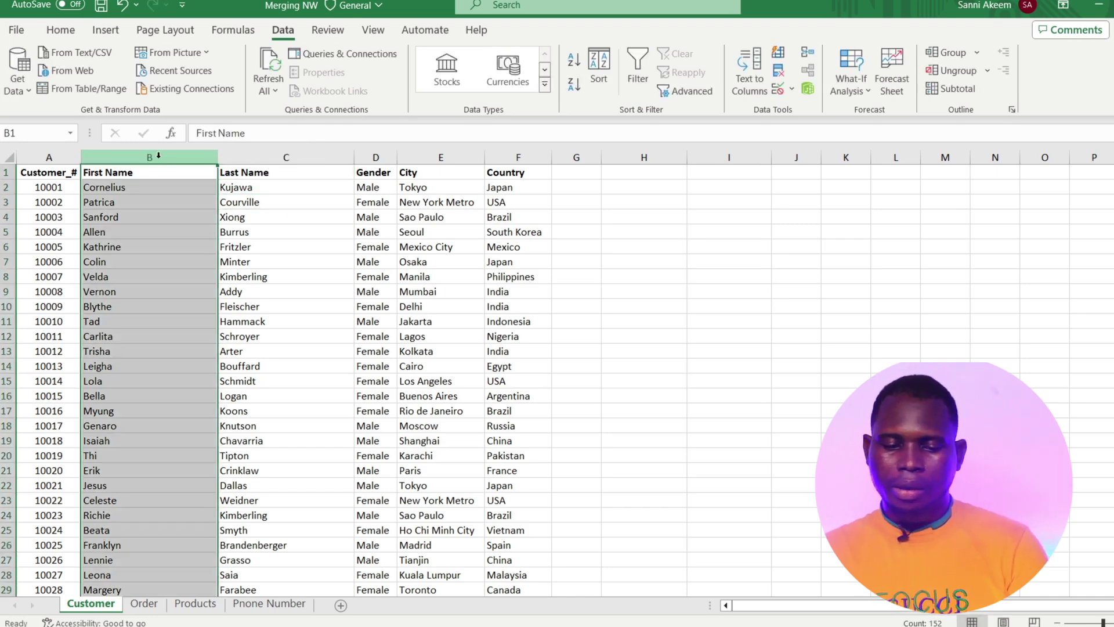
{"action": "left_click", "coordinate": [264, 158]}
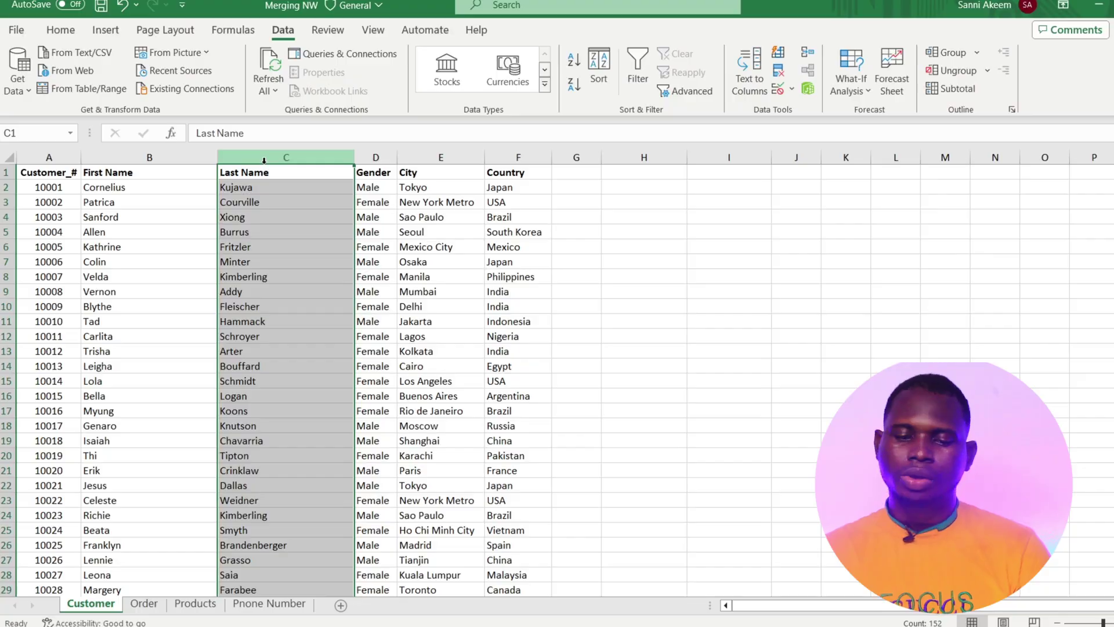